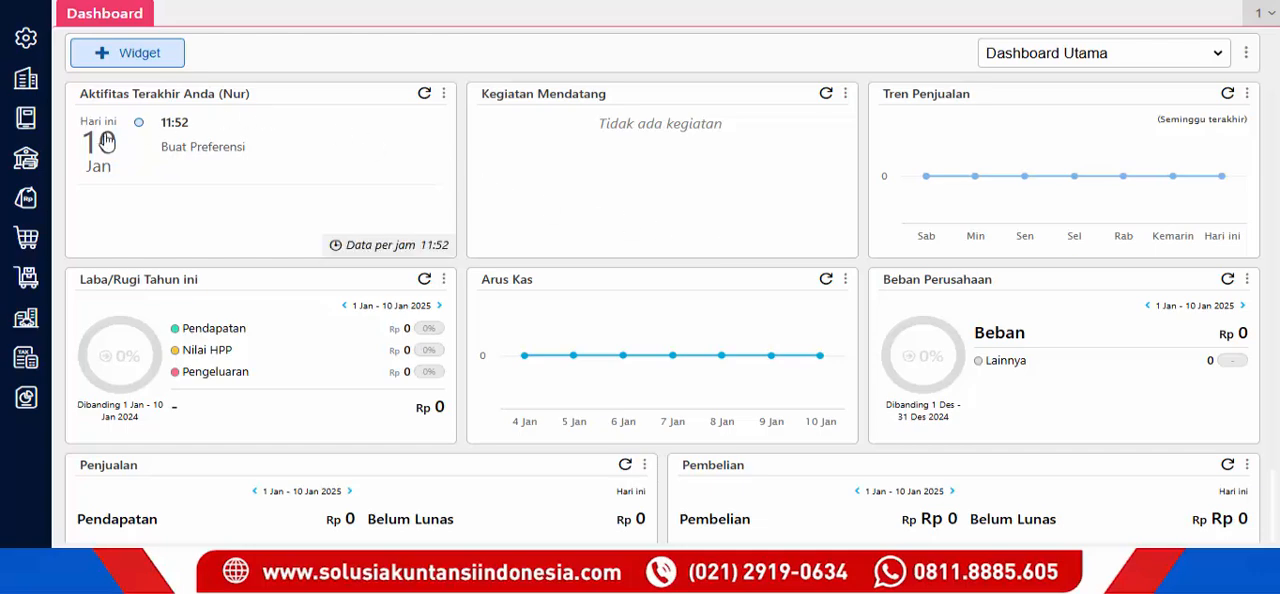
- Open the Pajak Pertambahan Nilai record from the company's tax list
{"action": "left_click", "coordinate": [29, 197]}
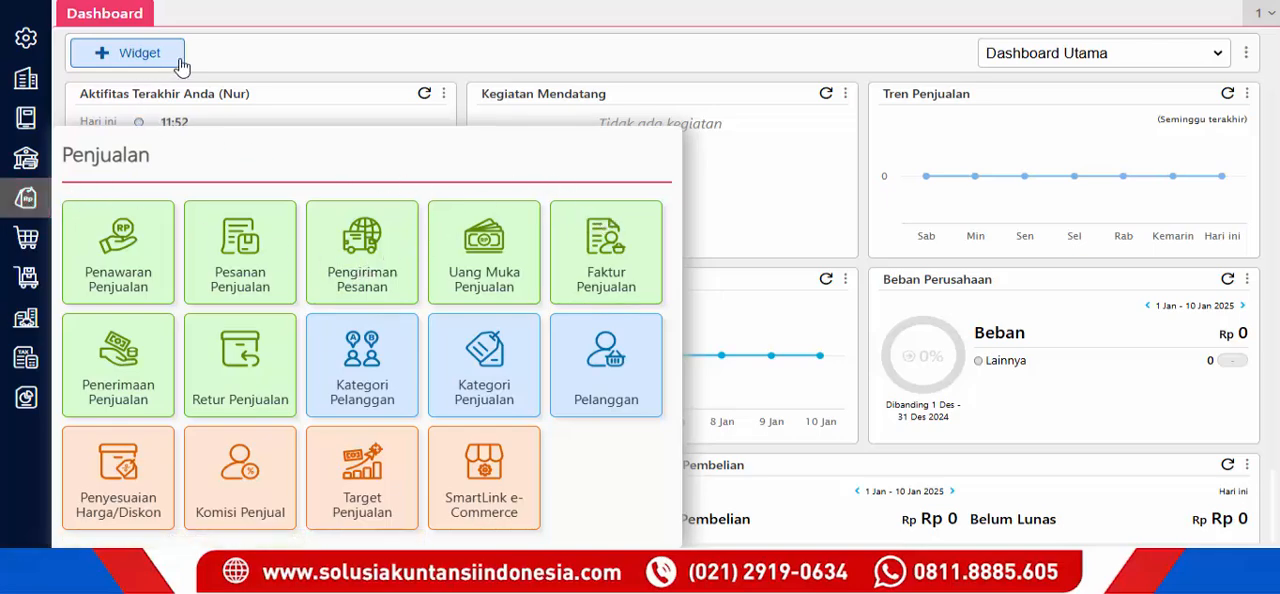
{"action": "left_click", "coordinate": [15, 92]}
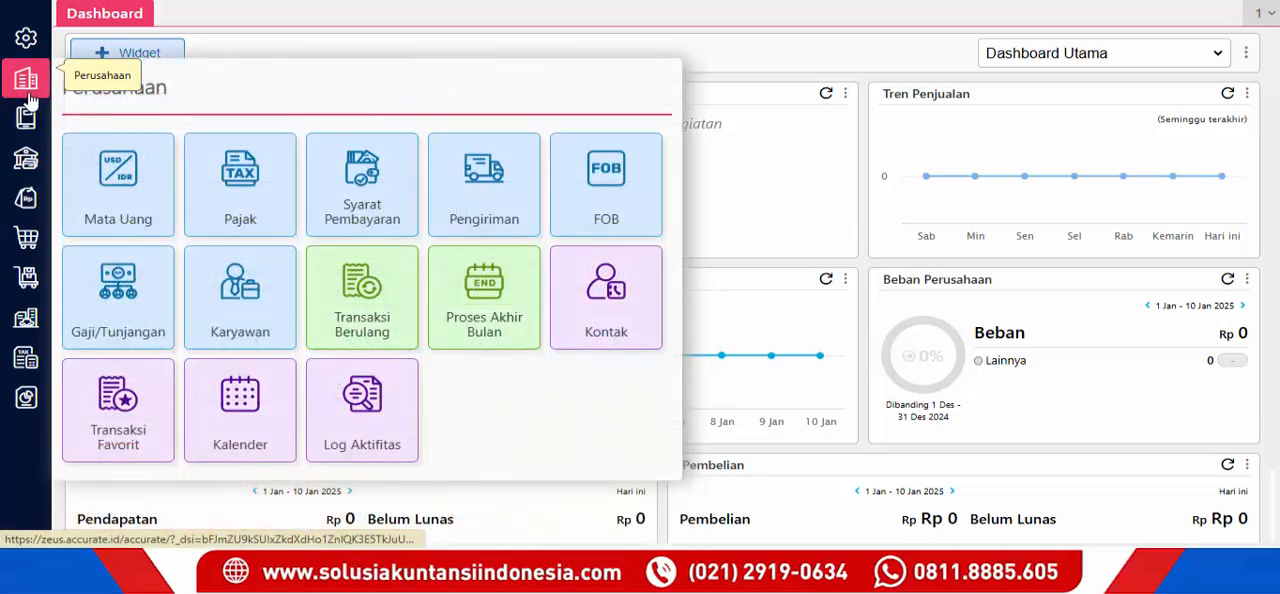
{"action": "left_click", "coordinate": [248, 222]}
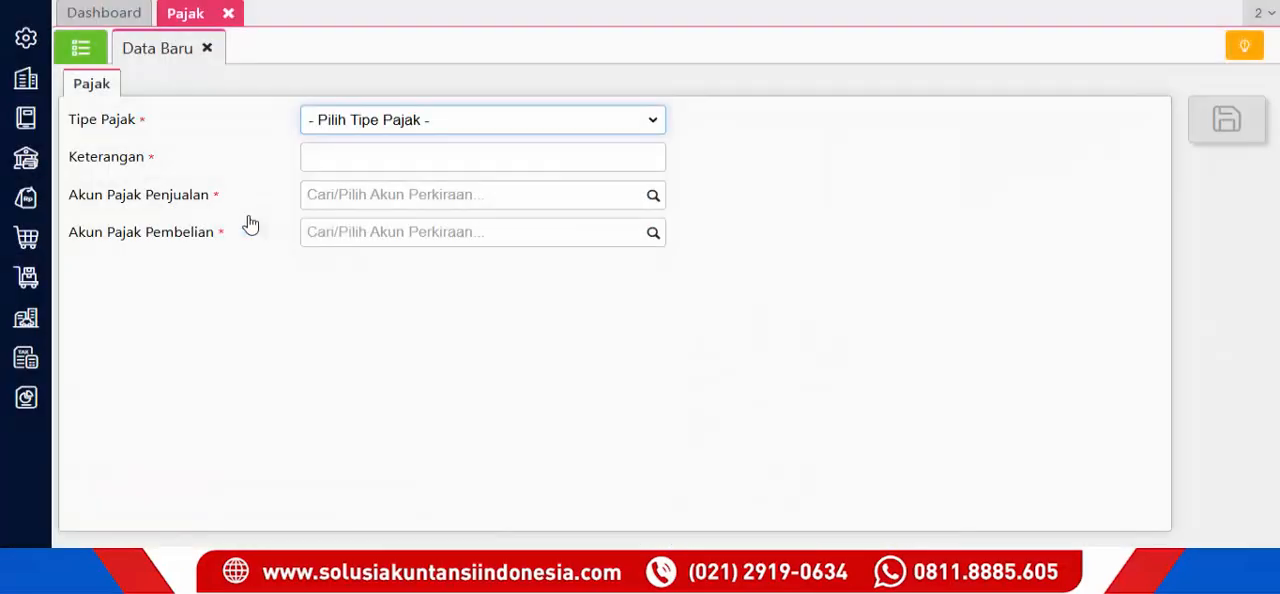
{"action": "left_click", "coordinate": [207, 48]}
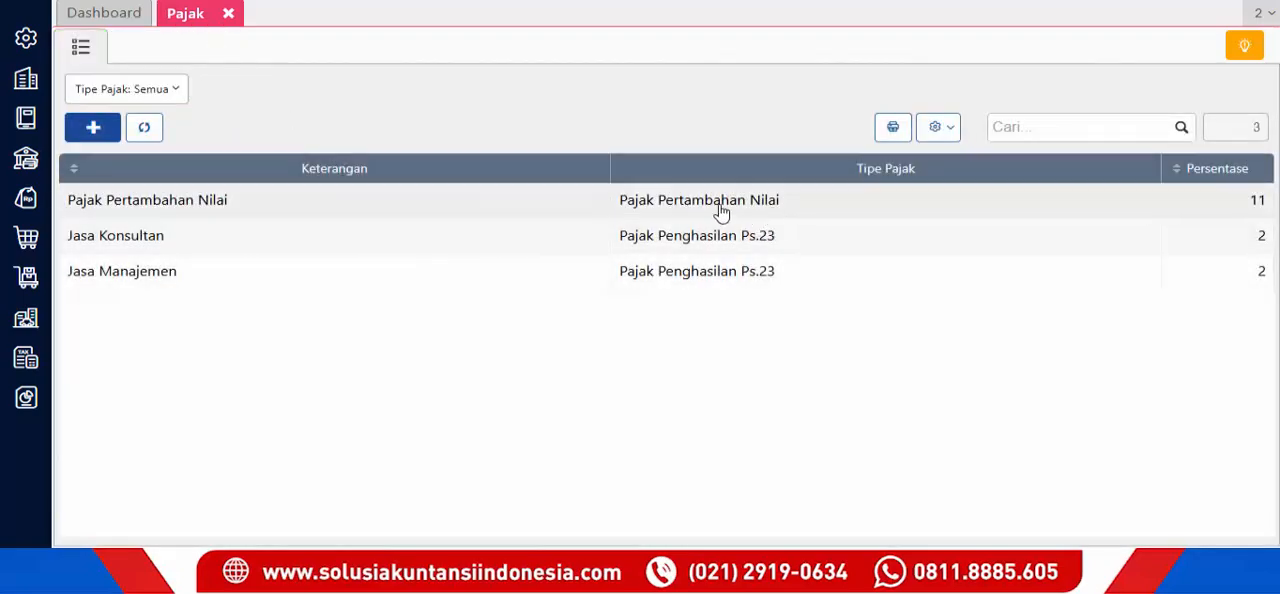
{"action": "double_click", "coordinate": [722, 209]}
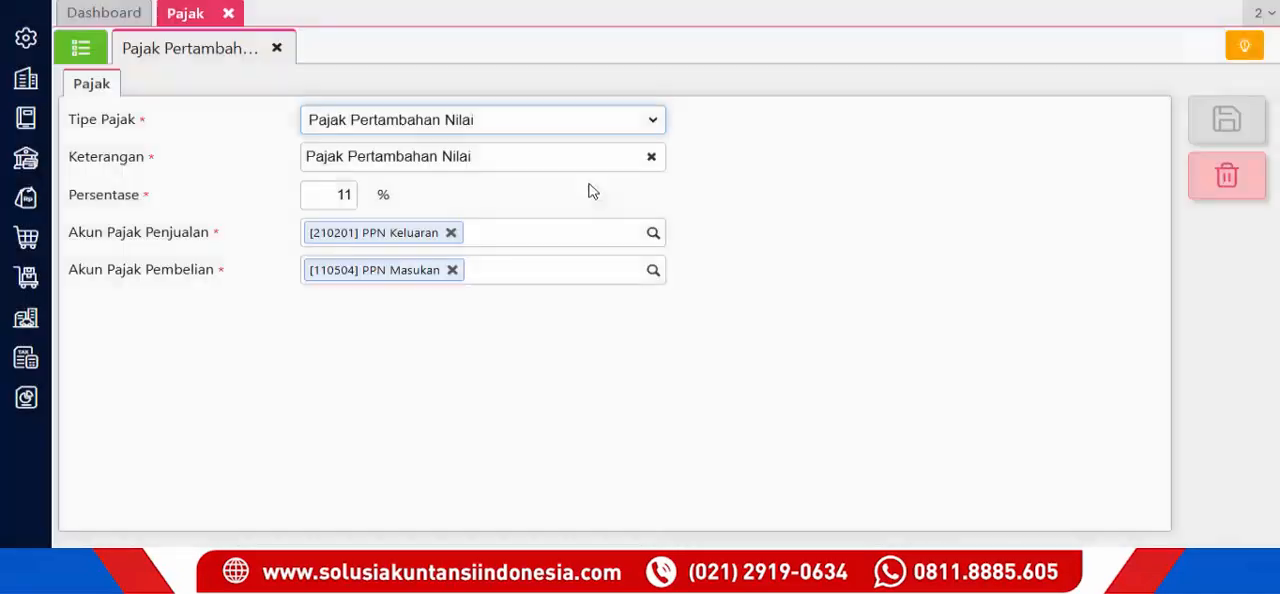
- Set the Pajak Pertambahan Nilai percentage to 12%, save the record and close the tax list
{"action": "left_click", "coordinate": [343, 193]}
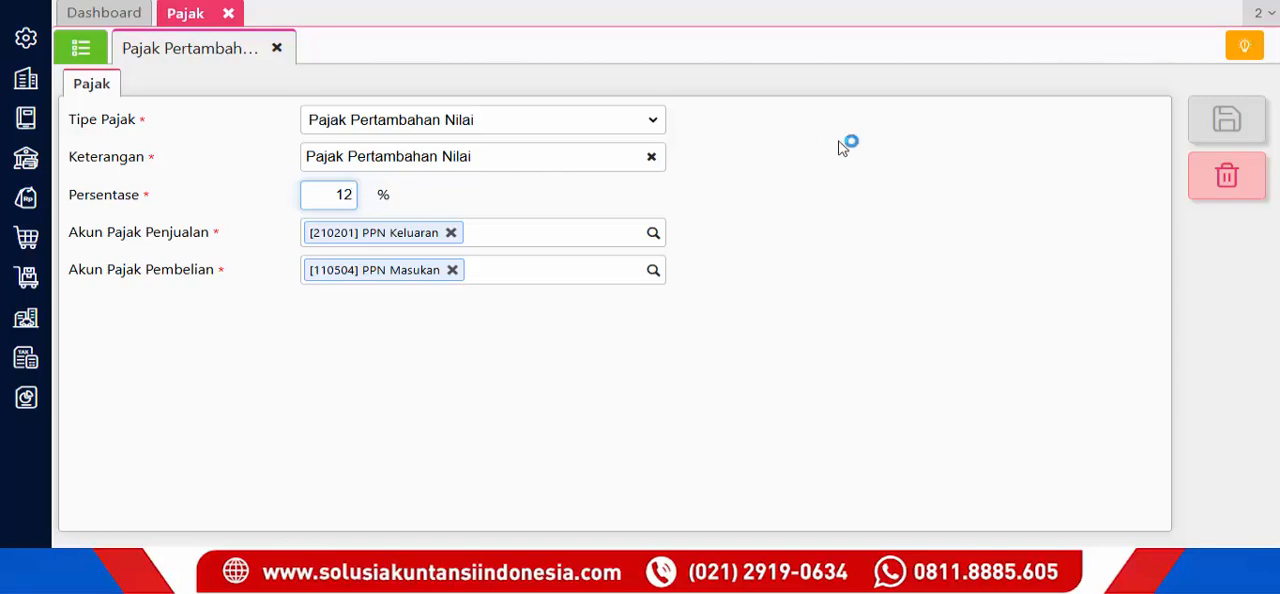
{"action": "left_click", "coordinate": [1222, 143]}
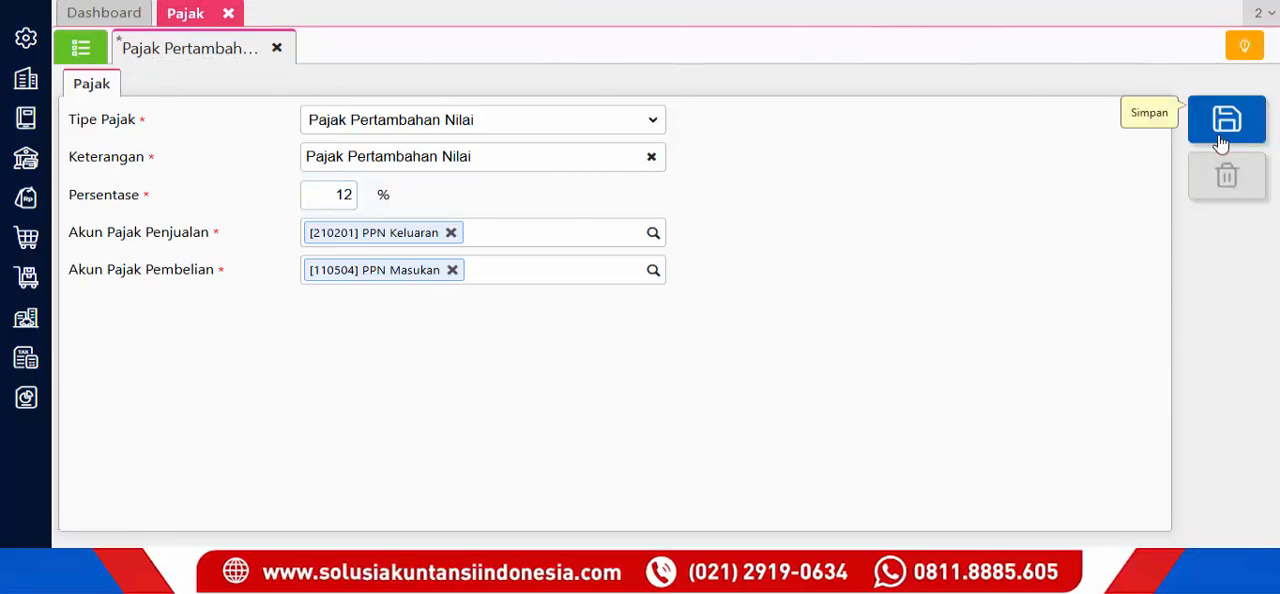
{"action": "left_click", "coordinate": [1222, 143]}
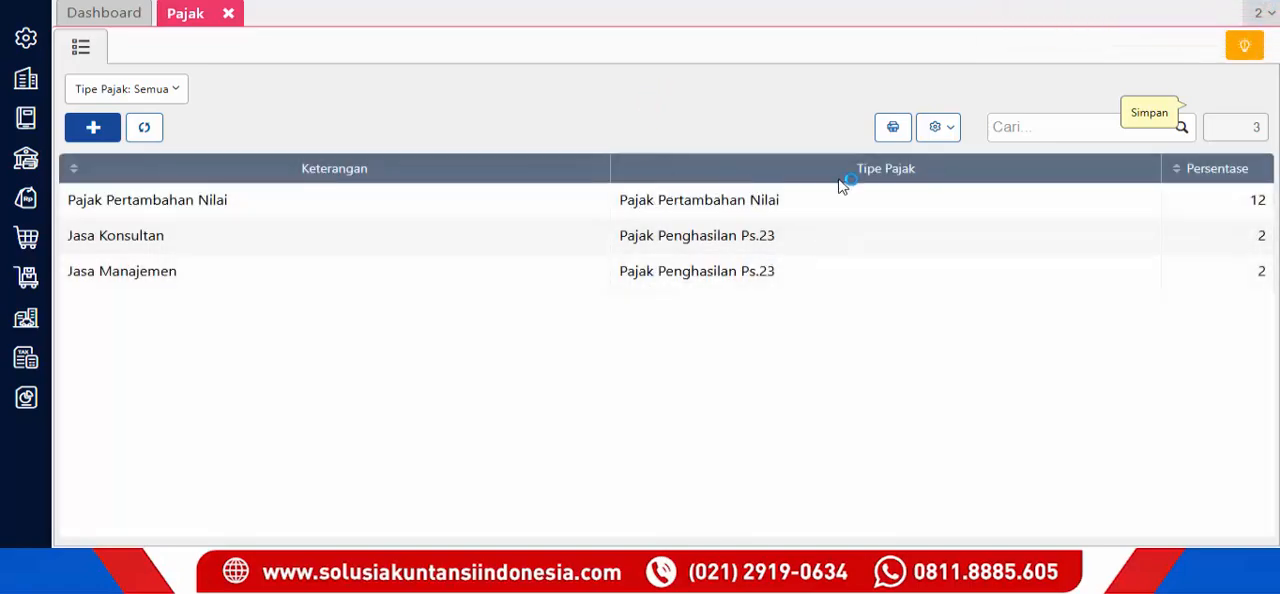
{"action": "left_click", "coordinate": [229, 14]}
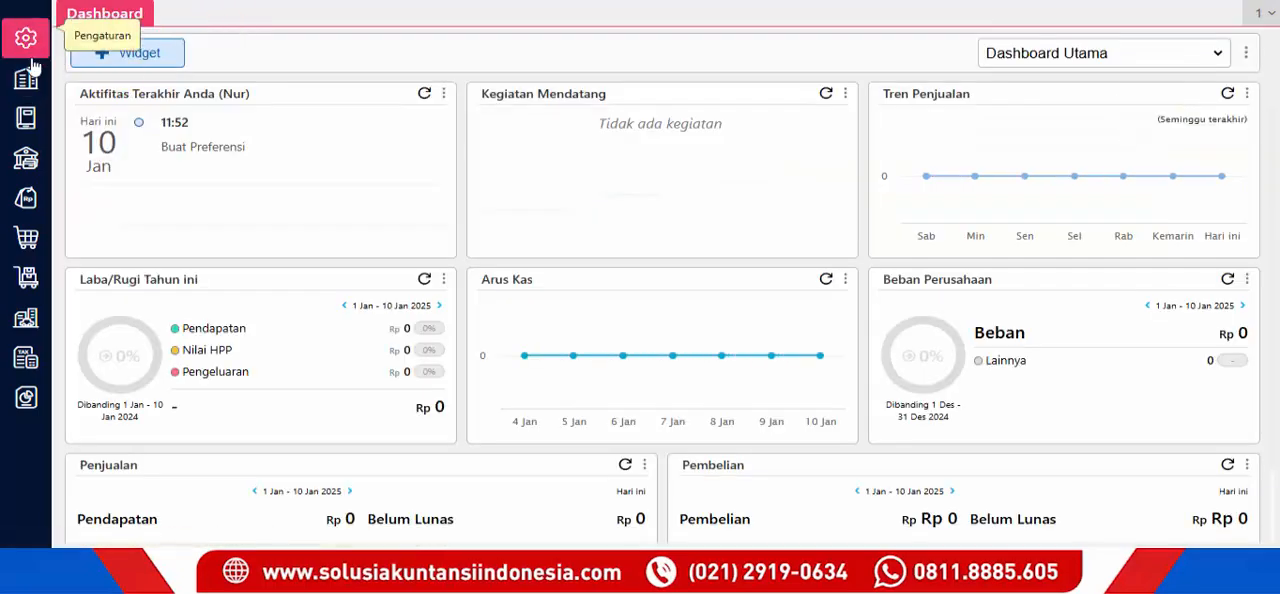
- Open the customer record Pelanggan A from the sales module's customer list
{"action": "left_click", "coordinate": [26, 197]}
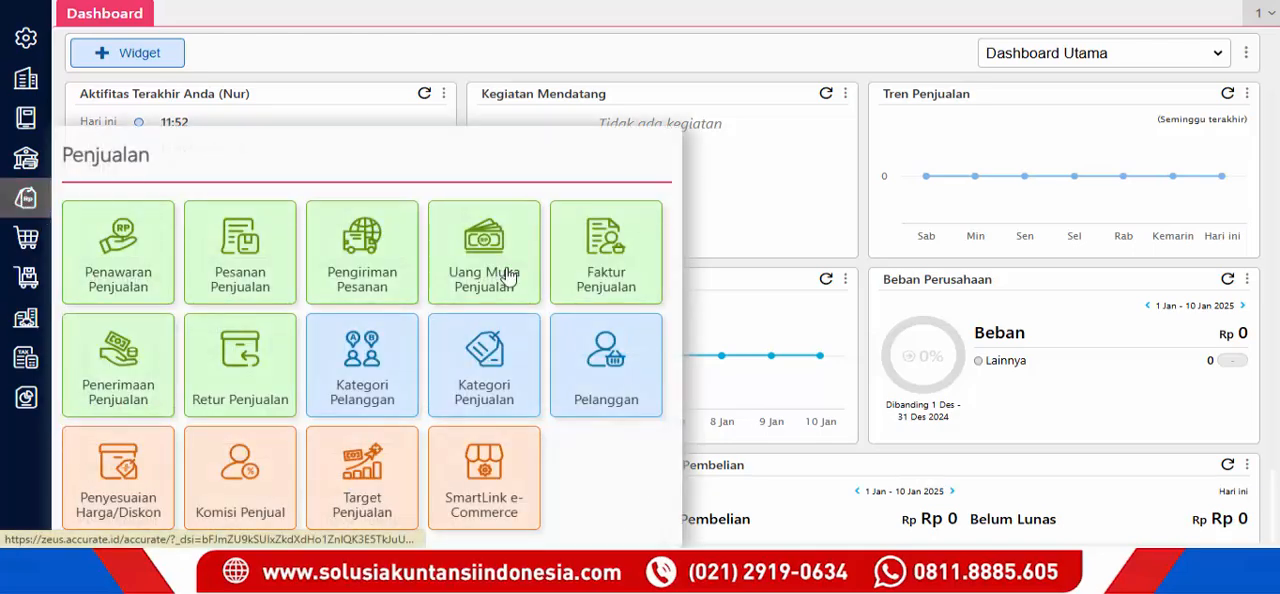
{"action": "left_click", "coordinate": [594, 350]}
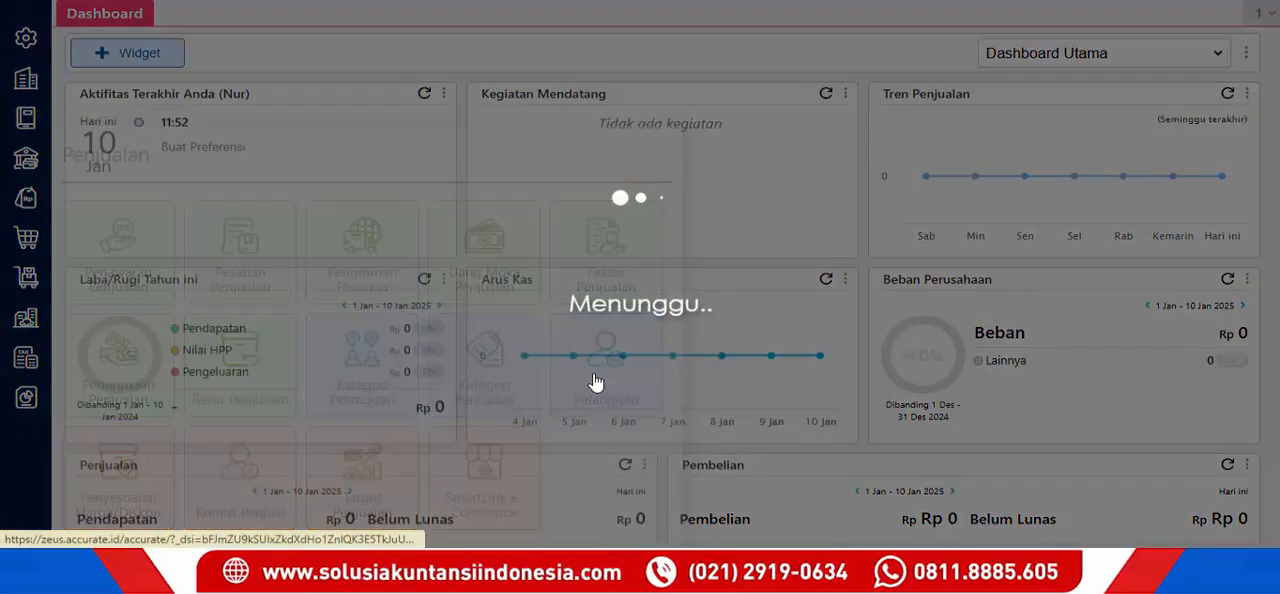
{"action": "left_click", "coordinate": [207, 48]}
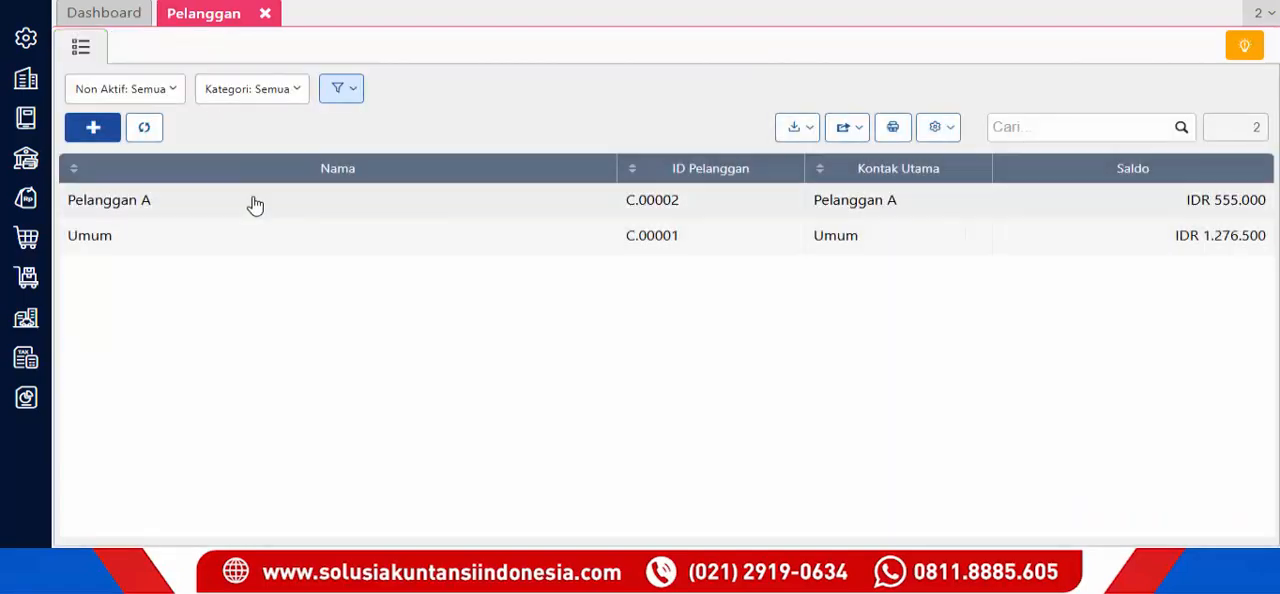
{"action": "left_click", "coordinate": [255, 205]}
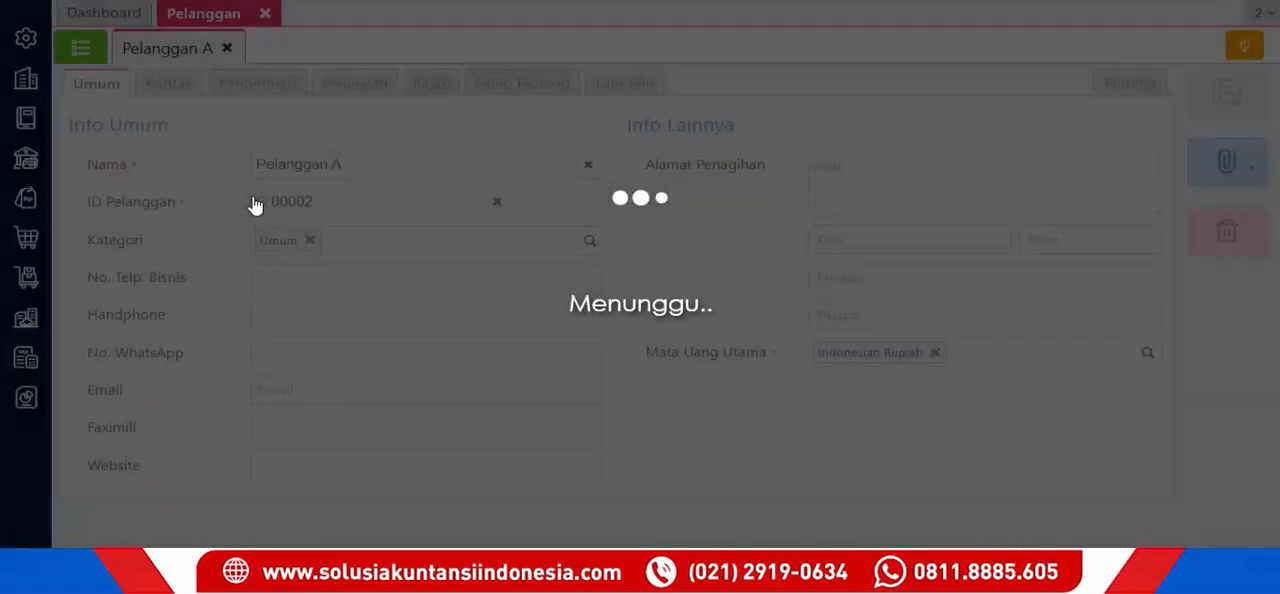
- Set Pelanggan A's tax transaction type to Faktur Pajak with detail 04 - DPP Nilai Lain, and save the customer
{"action": "left_click", "coordinate": [428, 84]}
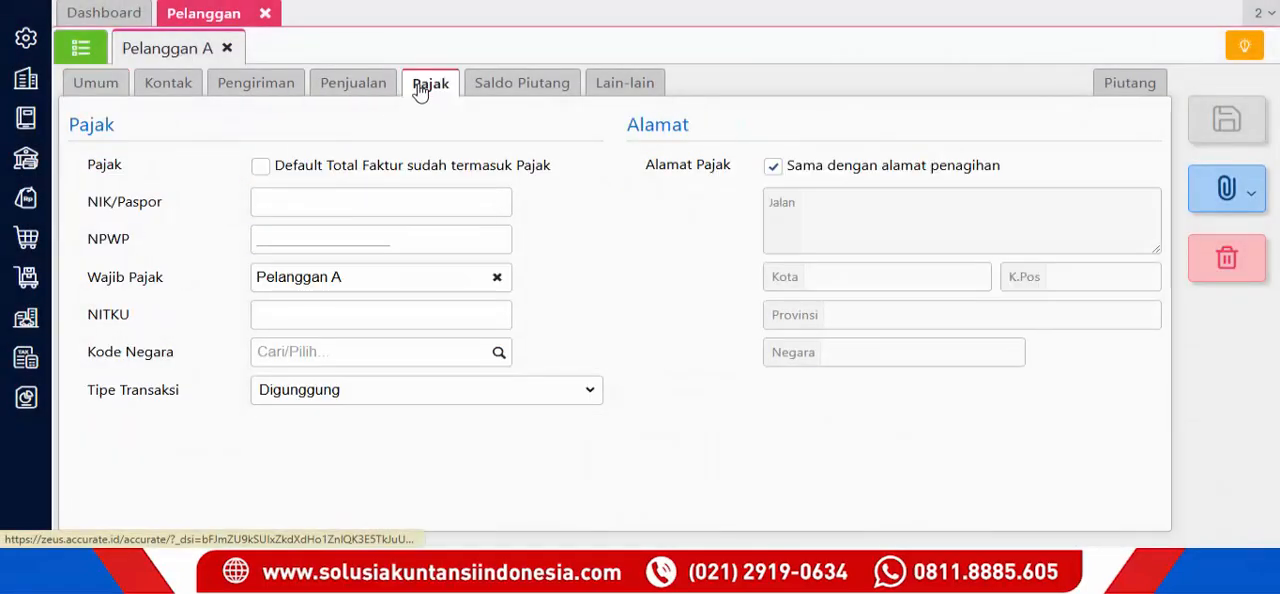
{"action": "left_click", "coordinate": [444, 397]}
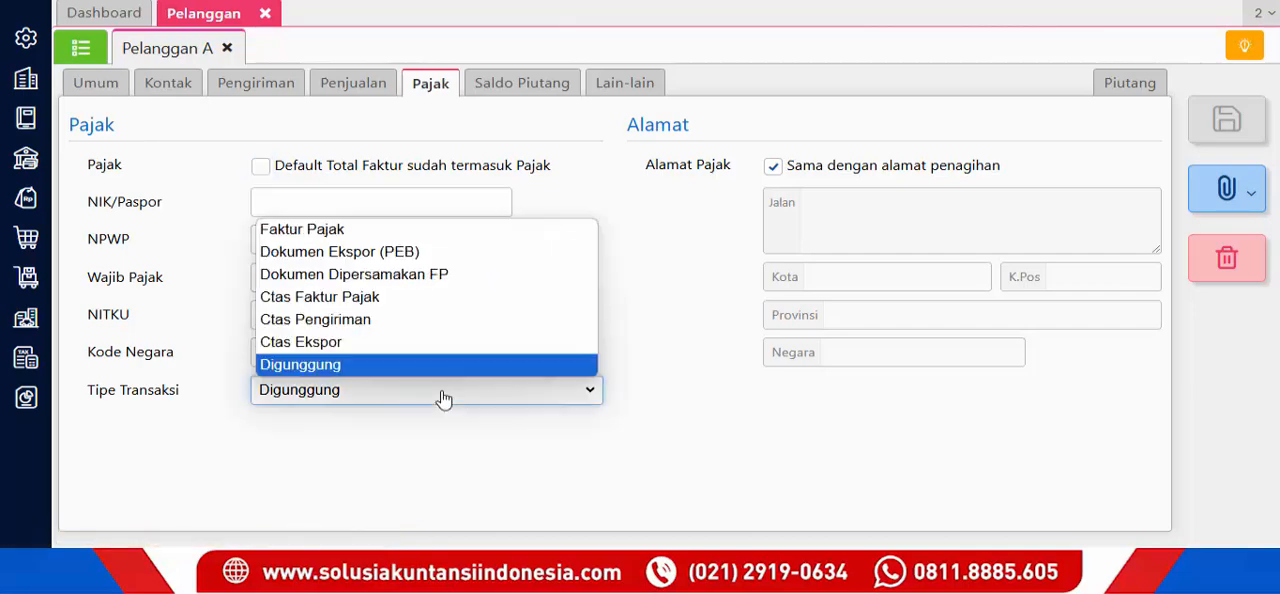
{"action": "left_click", "coordinate": [408, 231]}
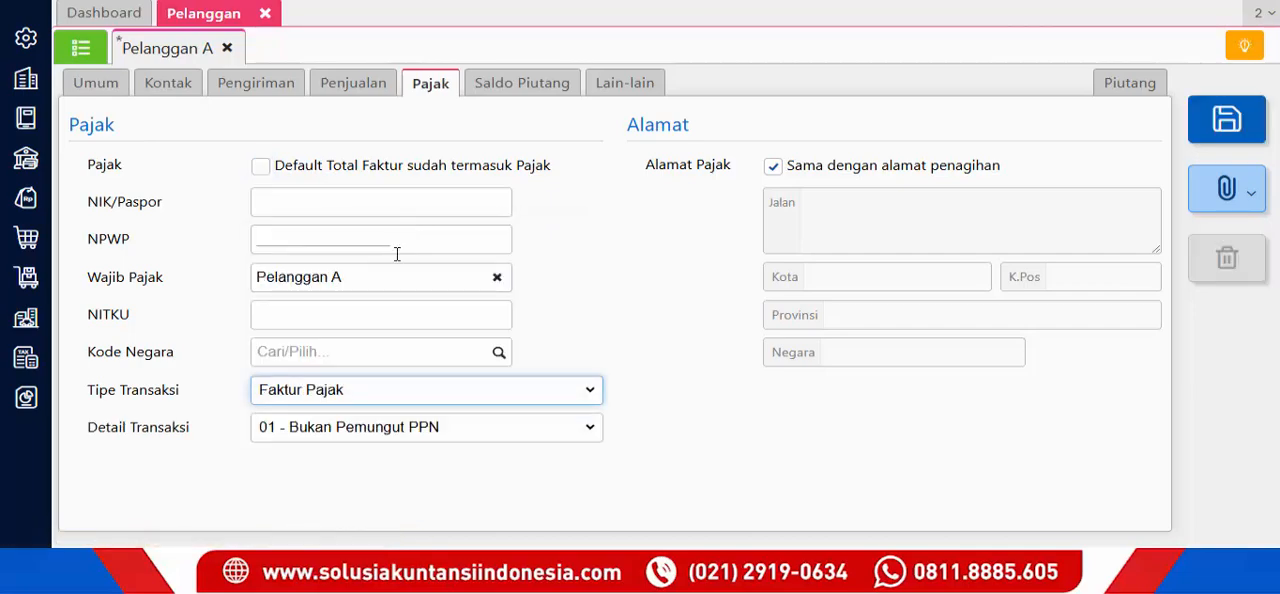
{"action": "left_click", "coordinate": [363, 436]}
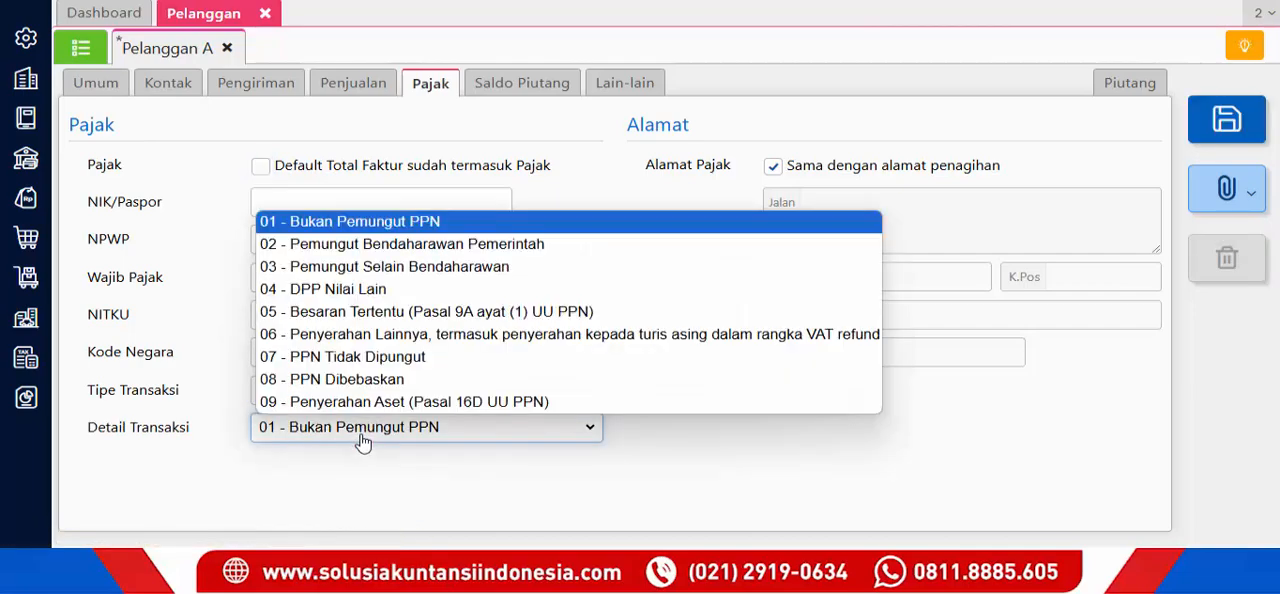
{"action": "left_click", "coordinate": [354, 290]}
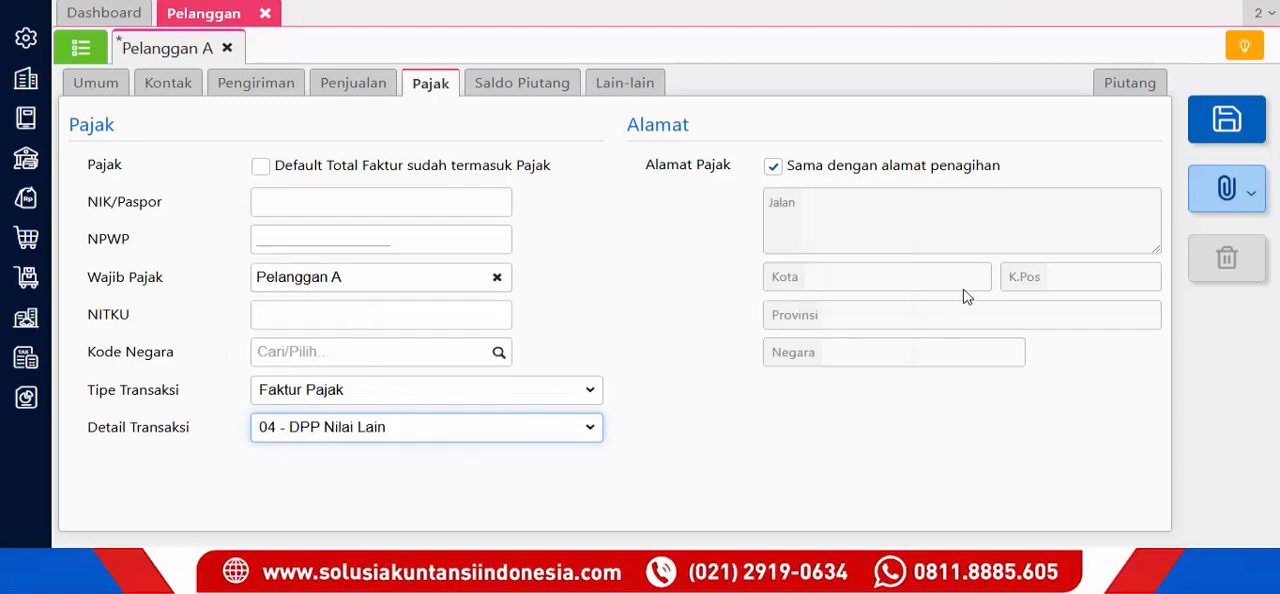
{"action": "left_click", "coordinate": [1196, 112]}
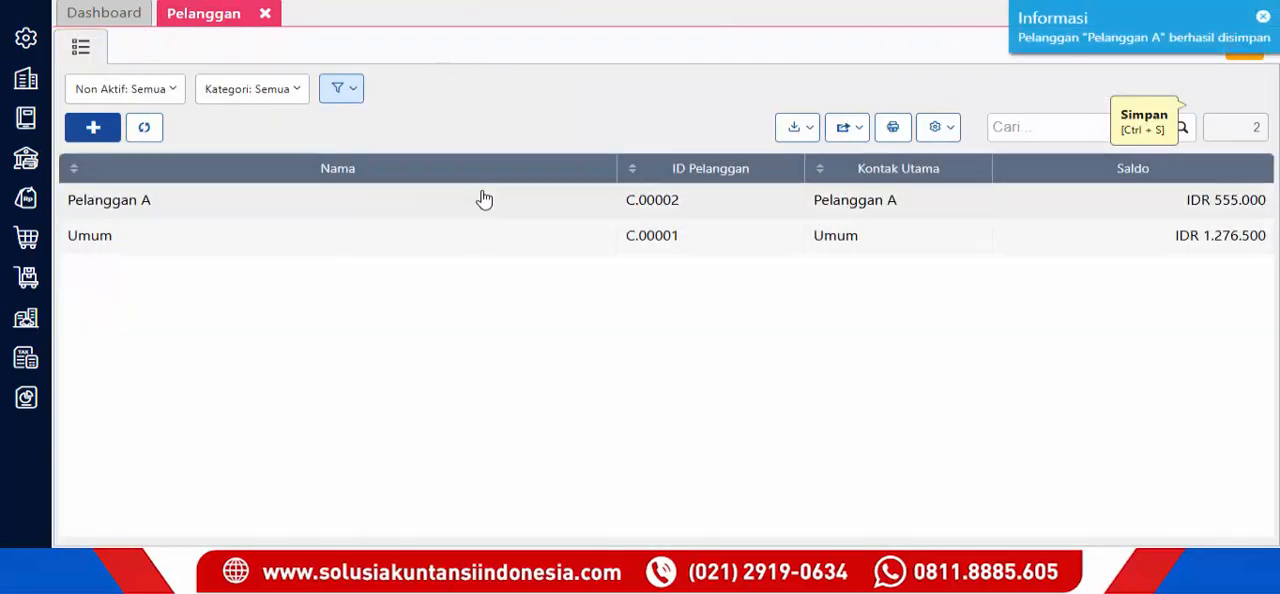
- Start a new sales invoice (Faktur Penjualan) for the customer Pelanggan A
{"action": "left_click", "coordinate": [26, 197]}
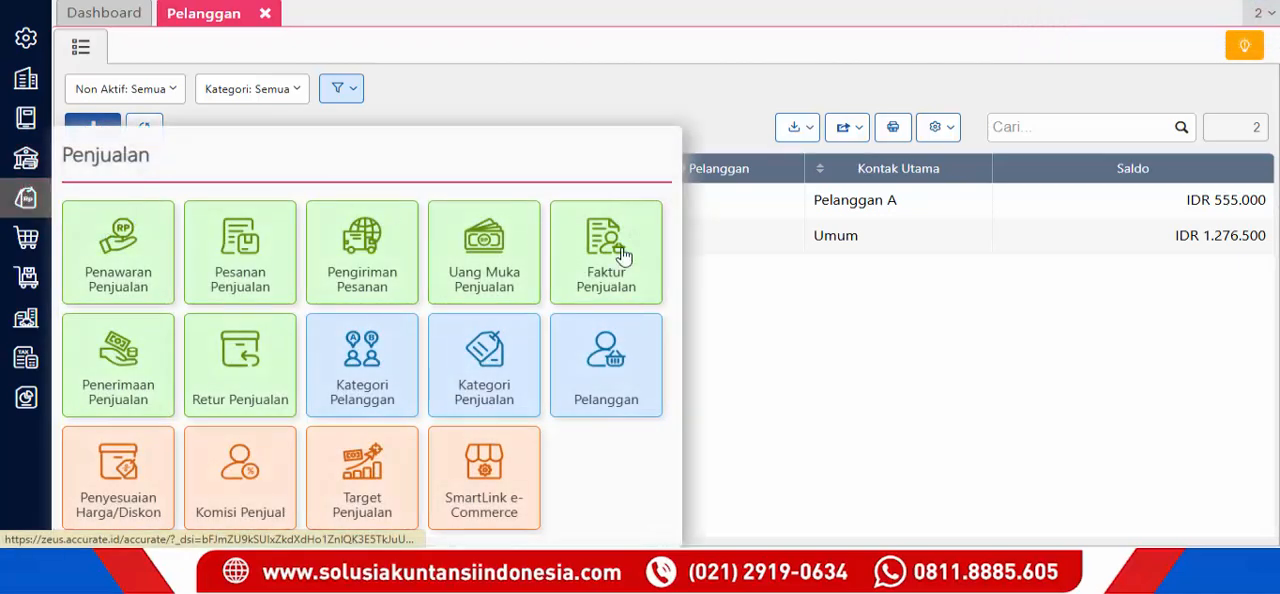
{"action": "left_click", "coordinate": [623, 256]}
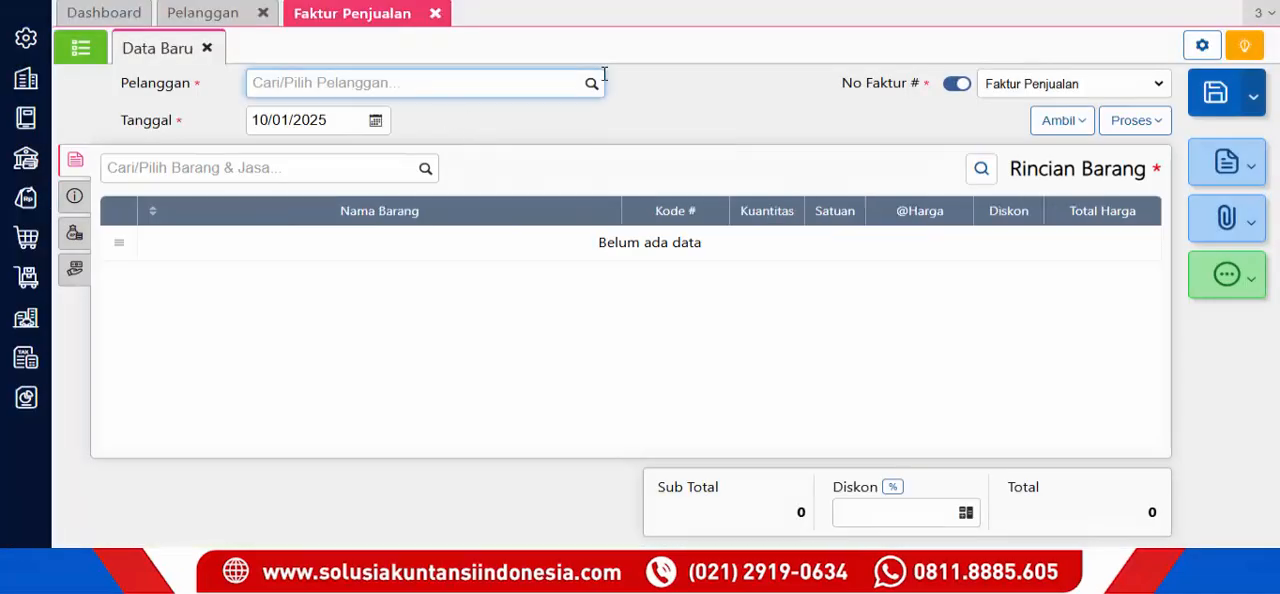
{"action": "left_click", "coordinate": [594, 87]}
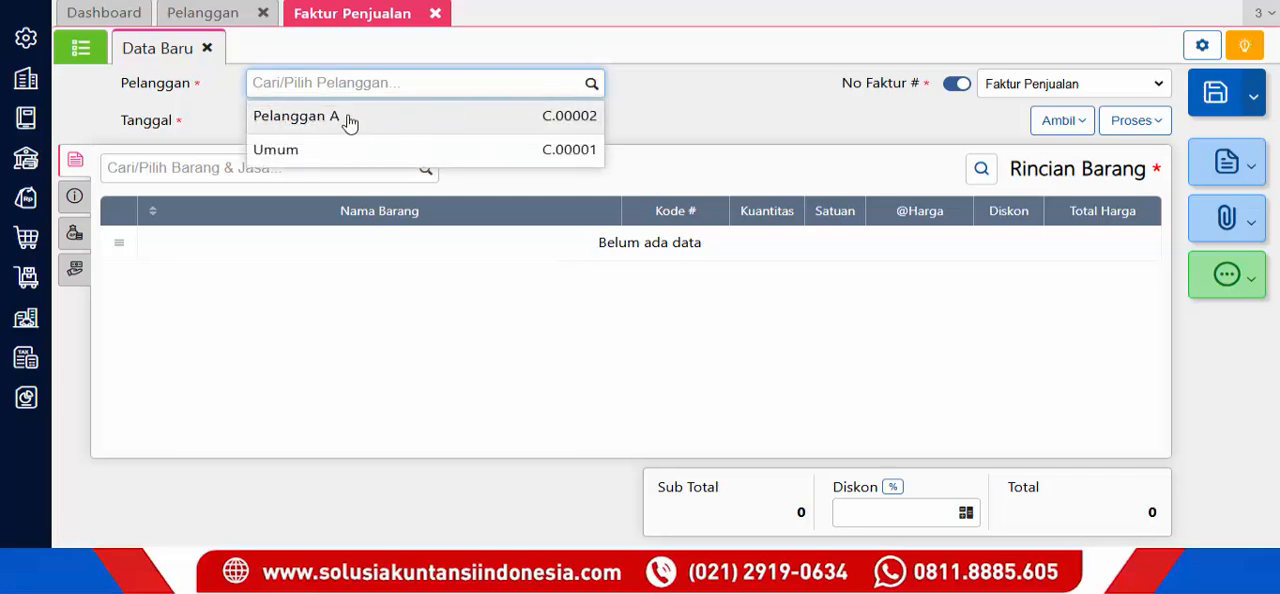
{"action": "left_click", "coordinate": [407, 118]}
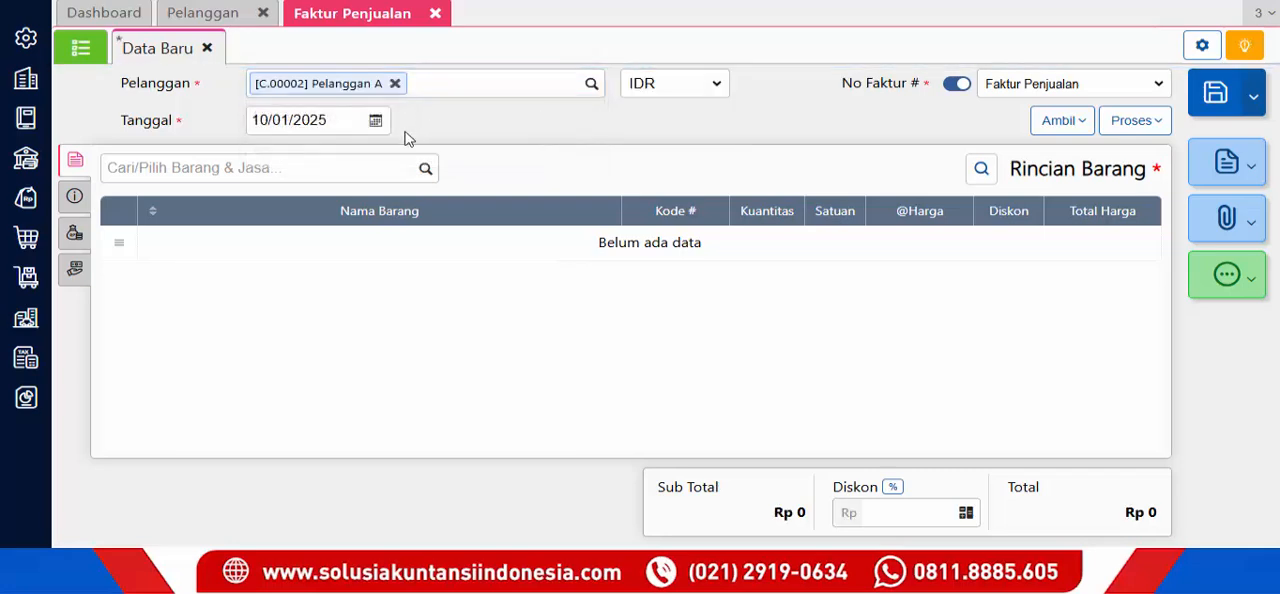
- Add the item PRODUK _ A391Xa to the invoice at a unit price of Rp 1.000.000
{"action": "left_click", "coordinate": [425, 168]}
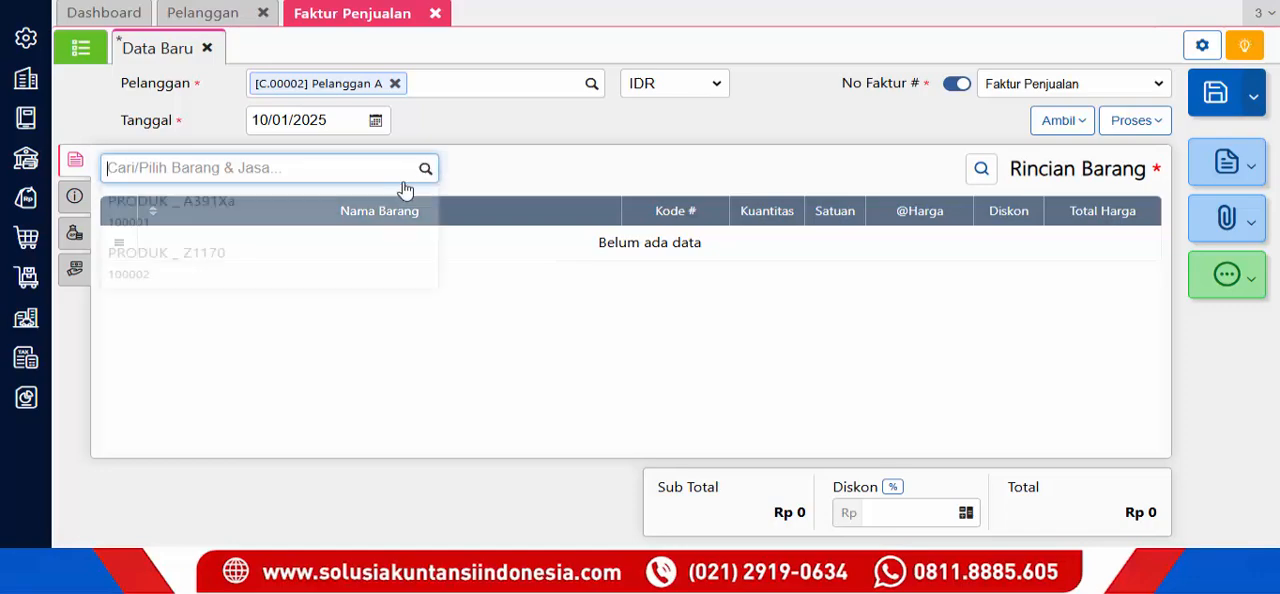
{"action": "left_click", "coordinate": [291, 208]}
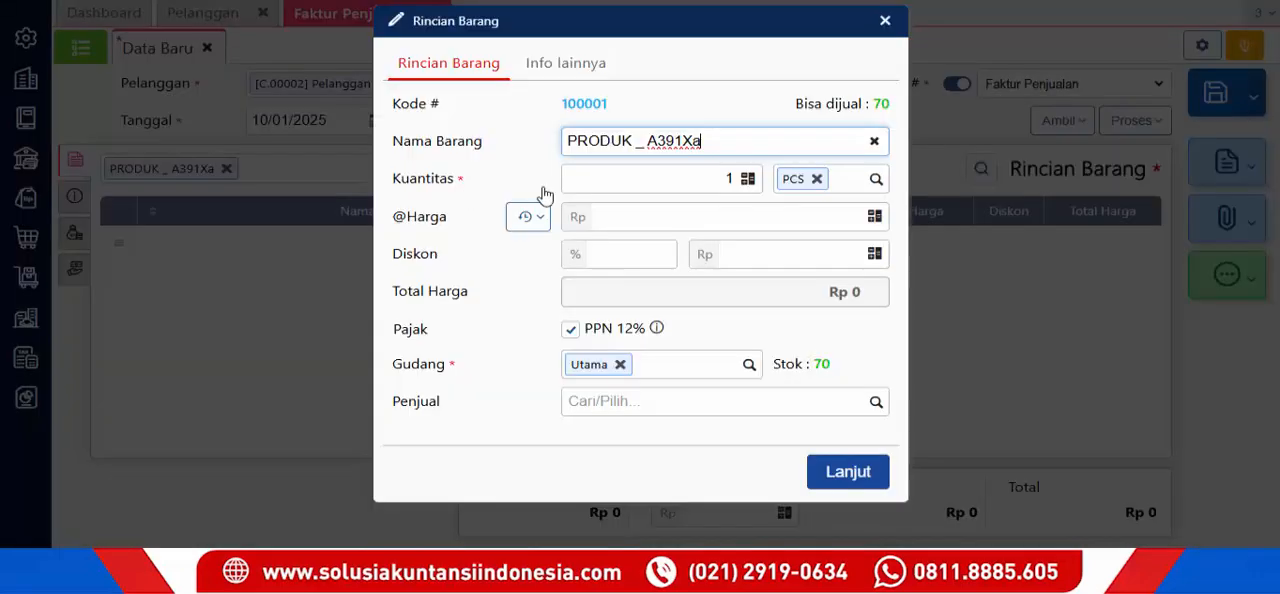
{"action": "left_click", "coordinate": [678, 218]}
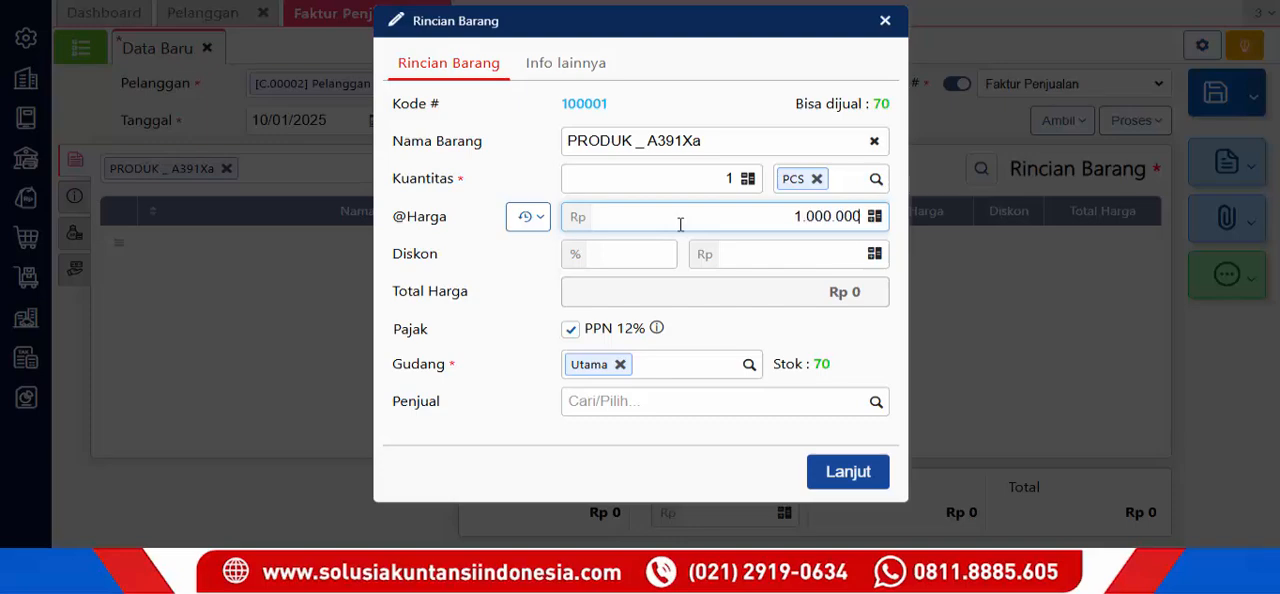
{"action": "left_click", "coordinate": [857, 472]}
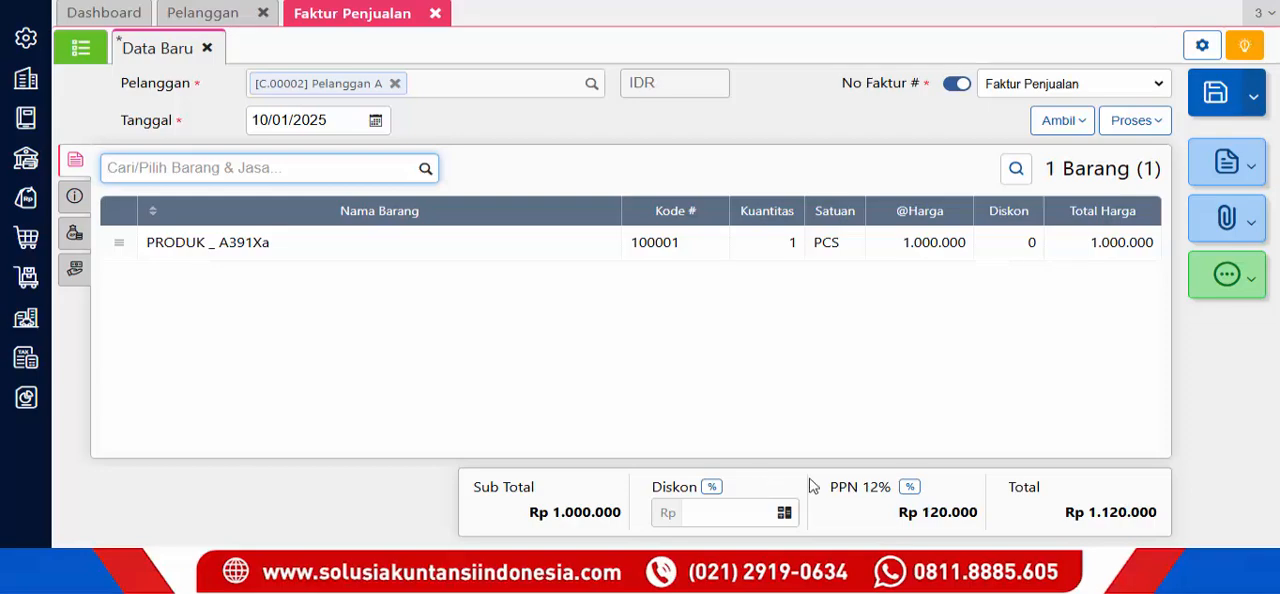
- Examine the available DPP options in the invoice's PPN rate settings and close them
{"action": "left_click", "coordinate": [910, 488]}
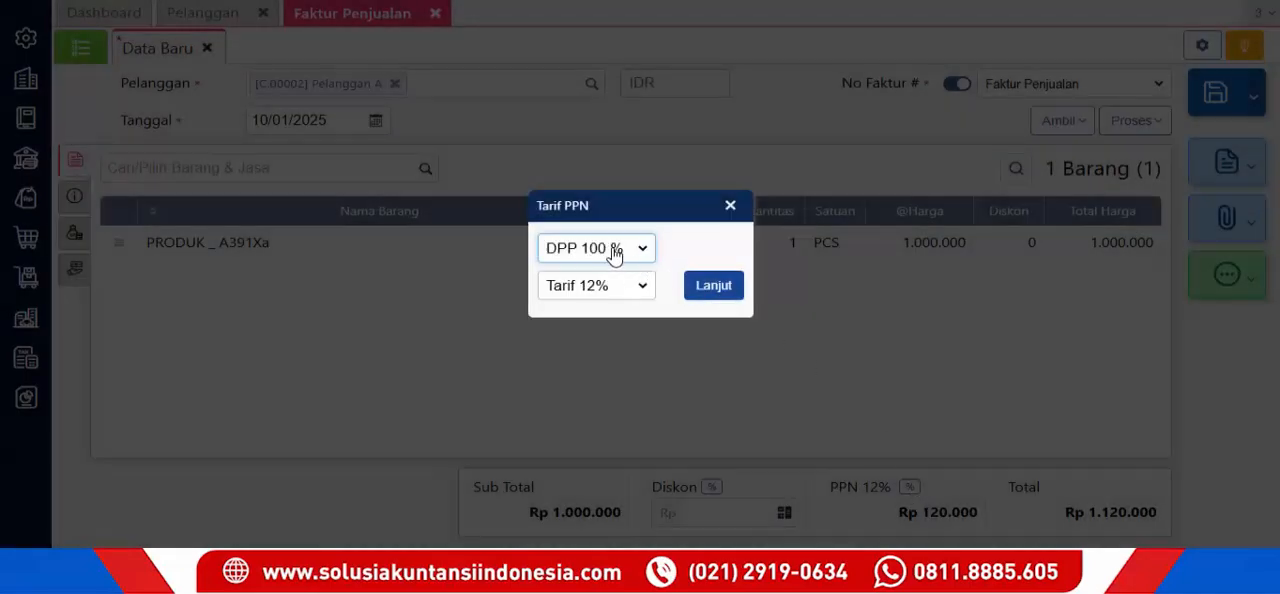
{"action": "left_click", "coordinate": [614, 252]}
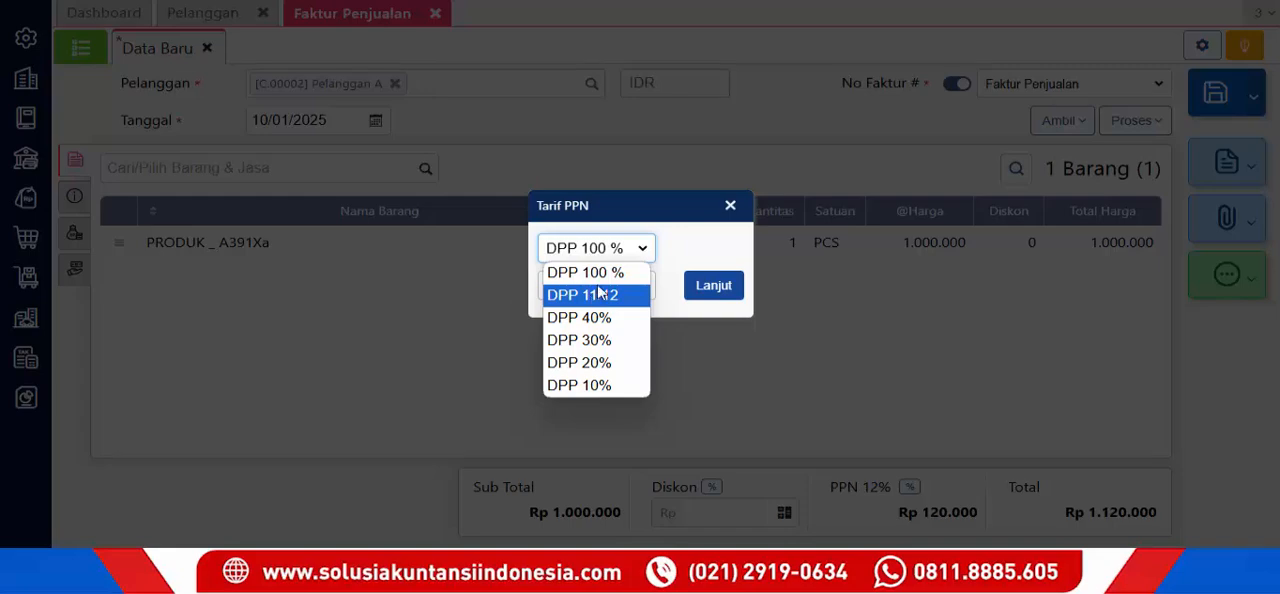
{"action": "left_click", "coordinate": [740, 207]}
{"action": "left_click", "coordinate": [738, 206]}
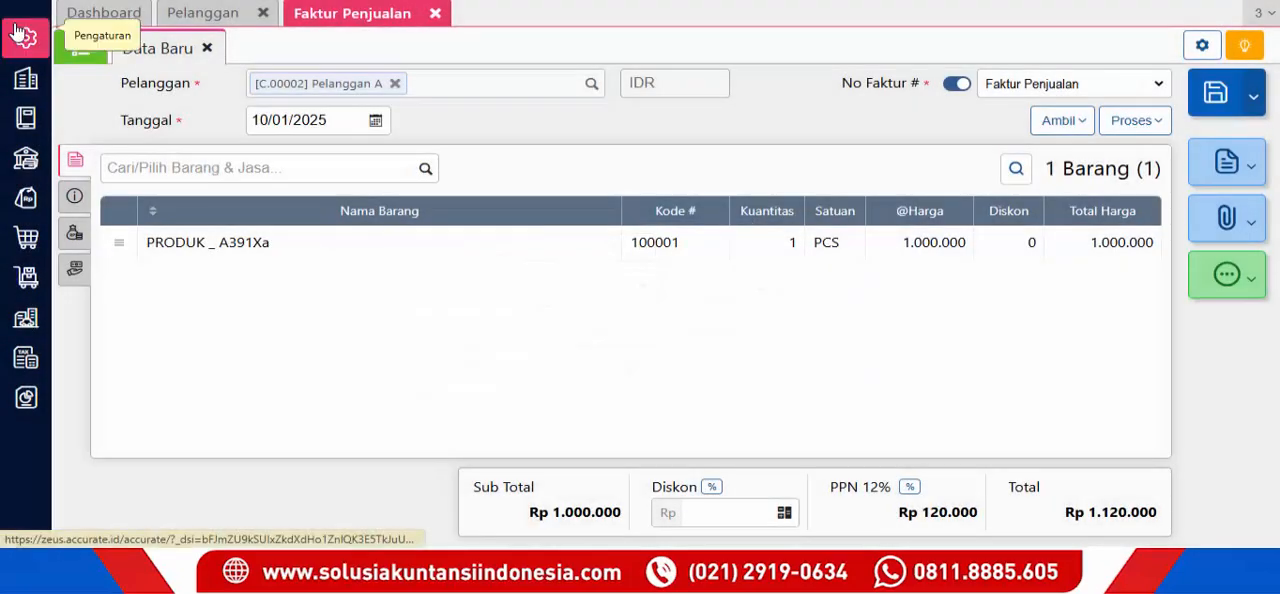
- Enable Default DPP 11/12 in the other tax settings of the company preferences and save the preferences
{"action": "left_click", "coordinate": [25, 38]}
{"action": "left_click", "coordinate": [101, 148]}
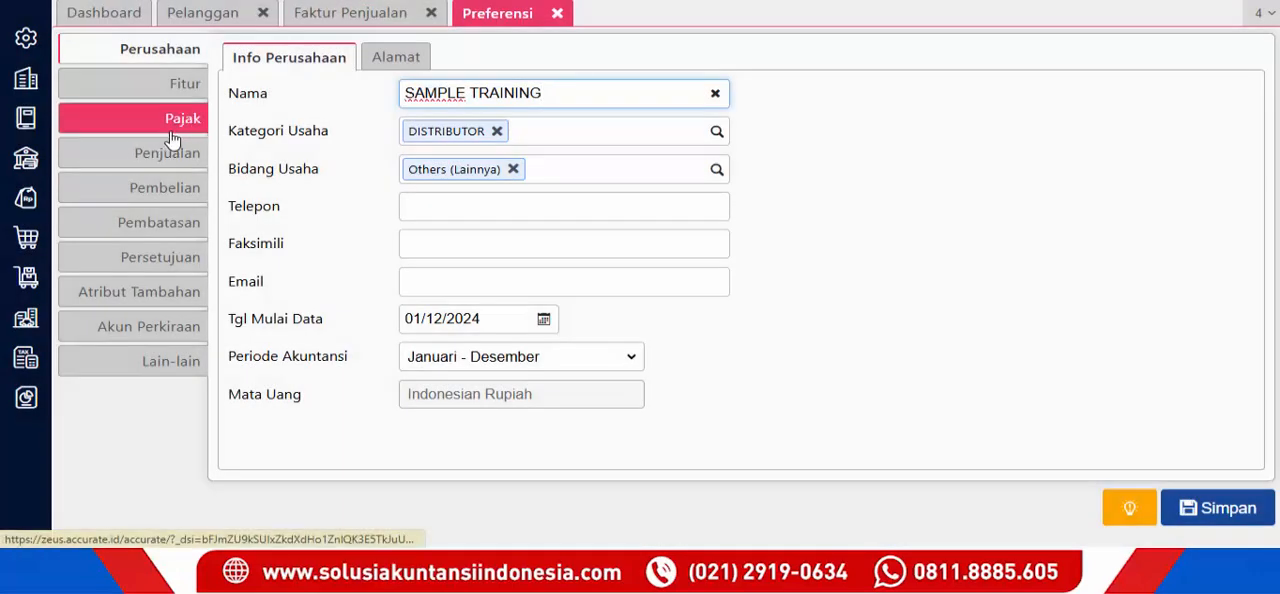
{"action": "left_click", "coordinate": [172, 122]}
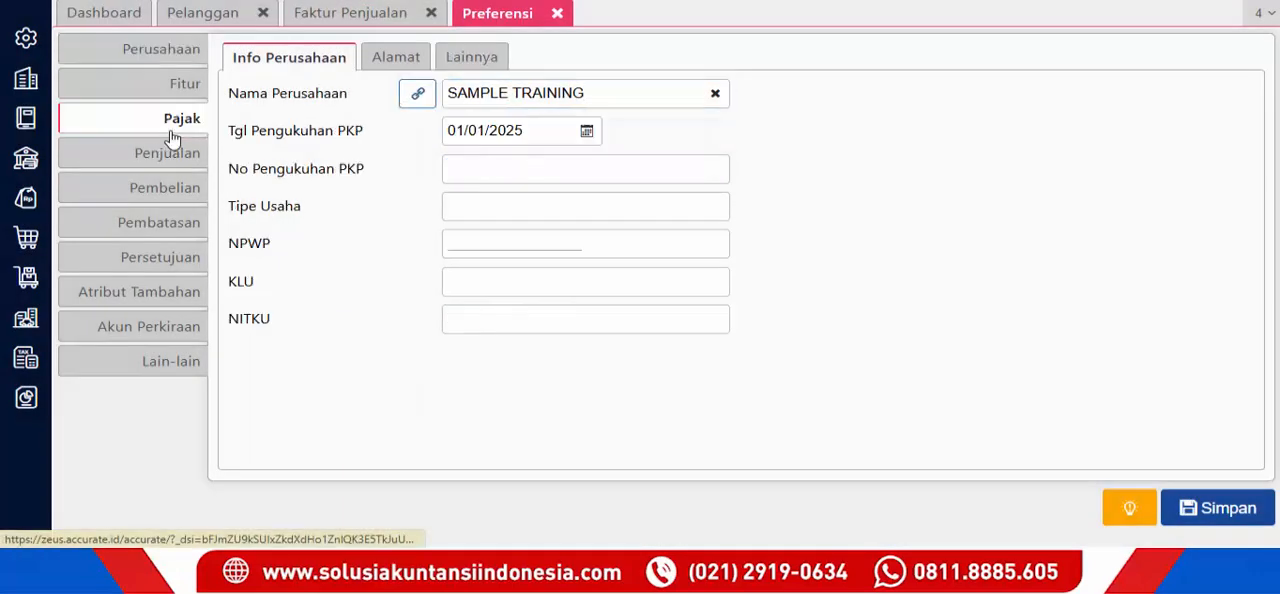
{"action": "left_click", "coordinate": [499, 57]}
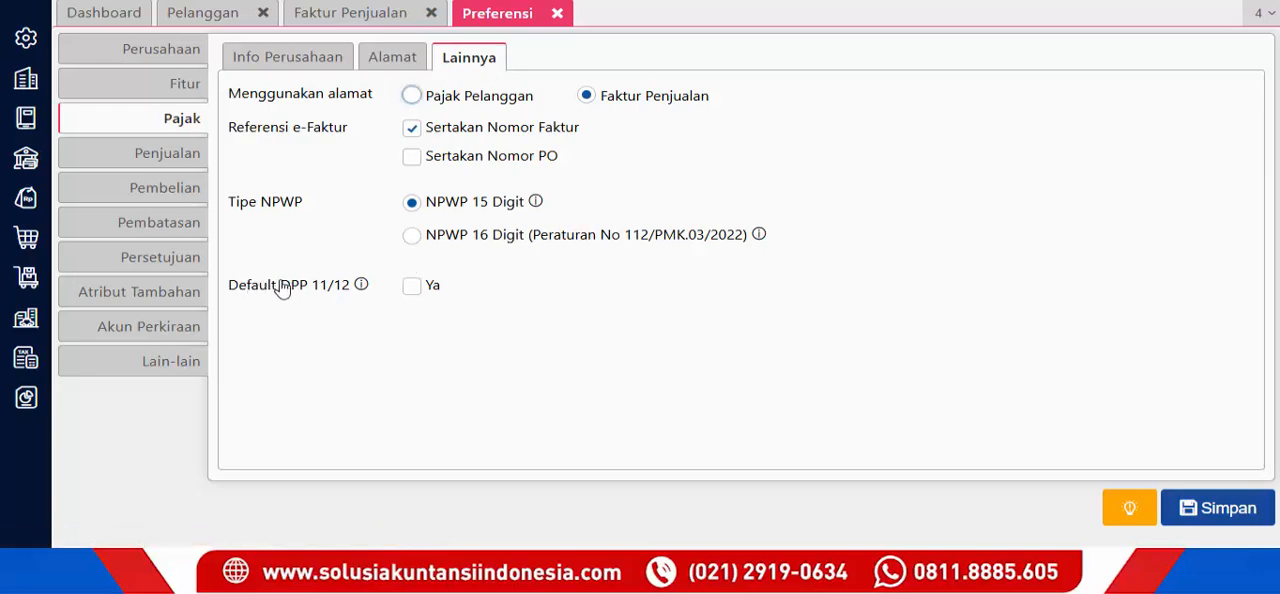
{"action": "left_click", "coordinate": [413, 287]}
{"action": "mouse_move", "coordinate": [363, 286]}
{"action": "left_click", "coordinate": [1214, 508]}
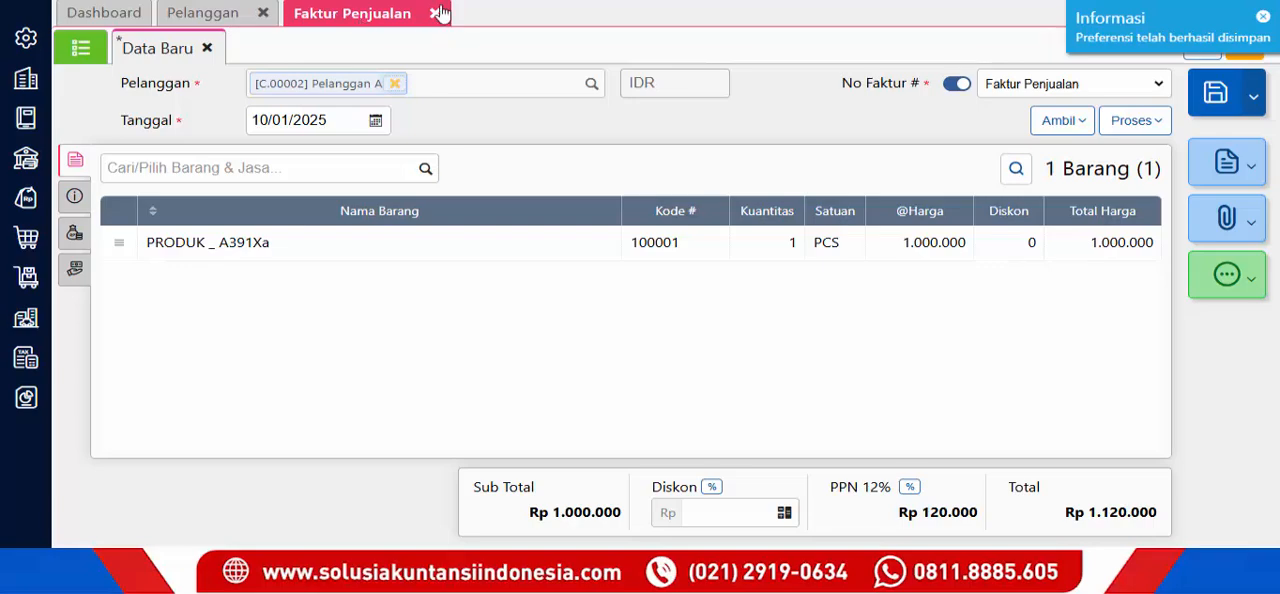
- Discard the unsaved sales invoice and start a new one for the customer Pelanggan A
{"action": "left_click", "coordinate": [207, 48]}
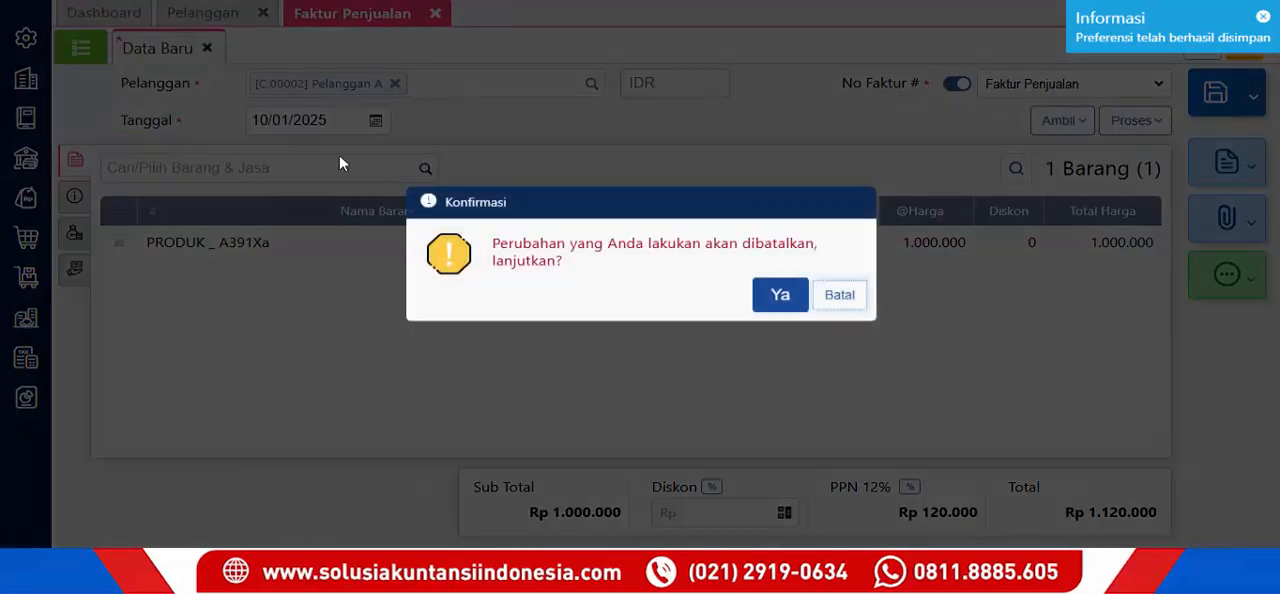
{"action": "left_click", "coordinate": [767, 310]}
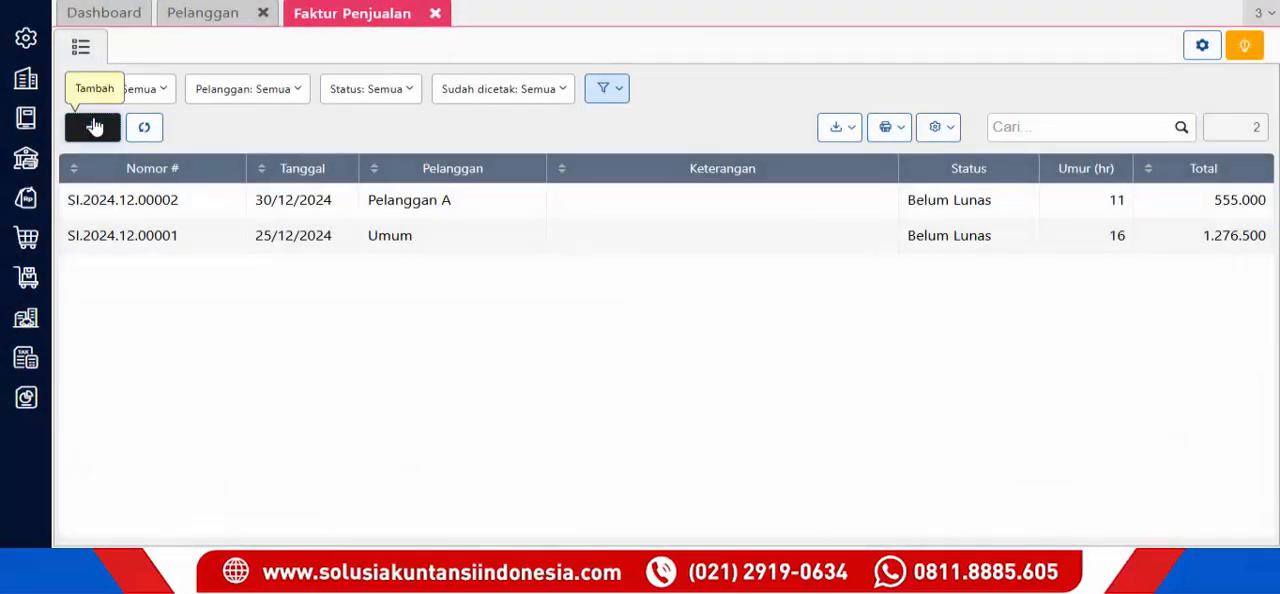
{"action": "left_click", "coordinate": [93, 127]}
{"action": "left_click", "coordinate": [591, 86]}
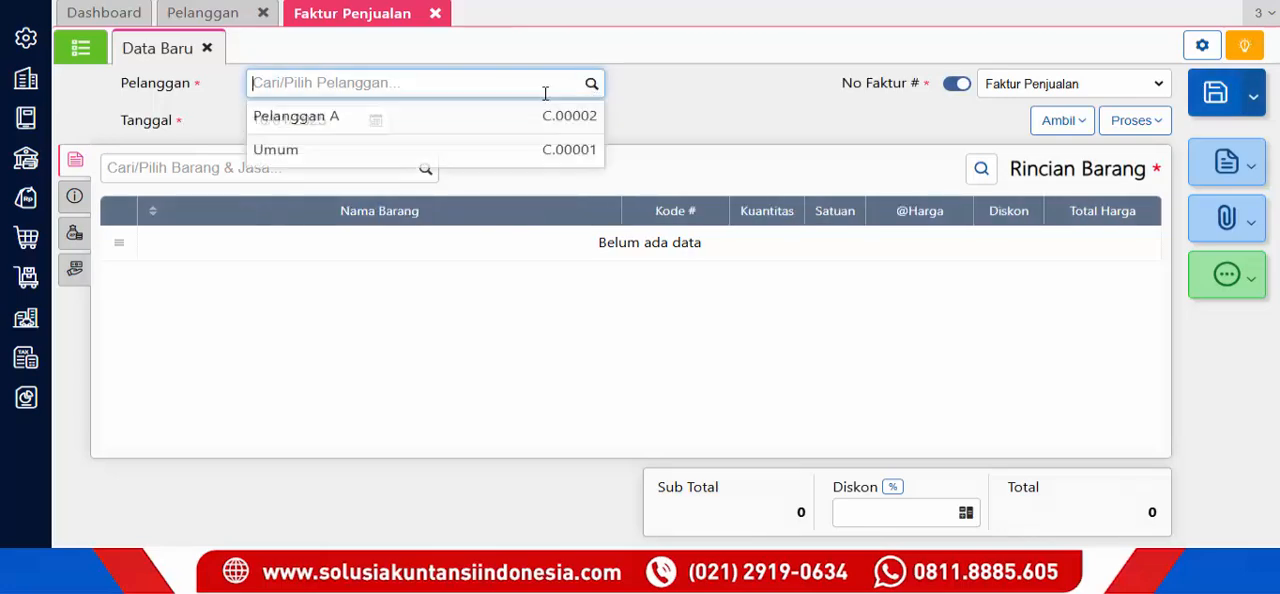
{"action": "left_click", "coordinate": [417, 122]}
- Add one PCS of PRODUK _ A391Xa to the new sales invoice at a unit price of Rp 1.000.000
{"action": "left_click", "coordinate": [426, 172]}
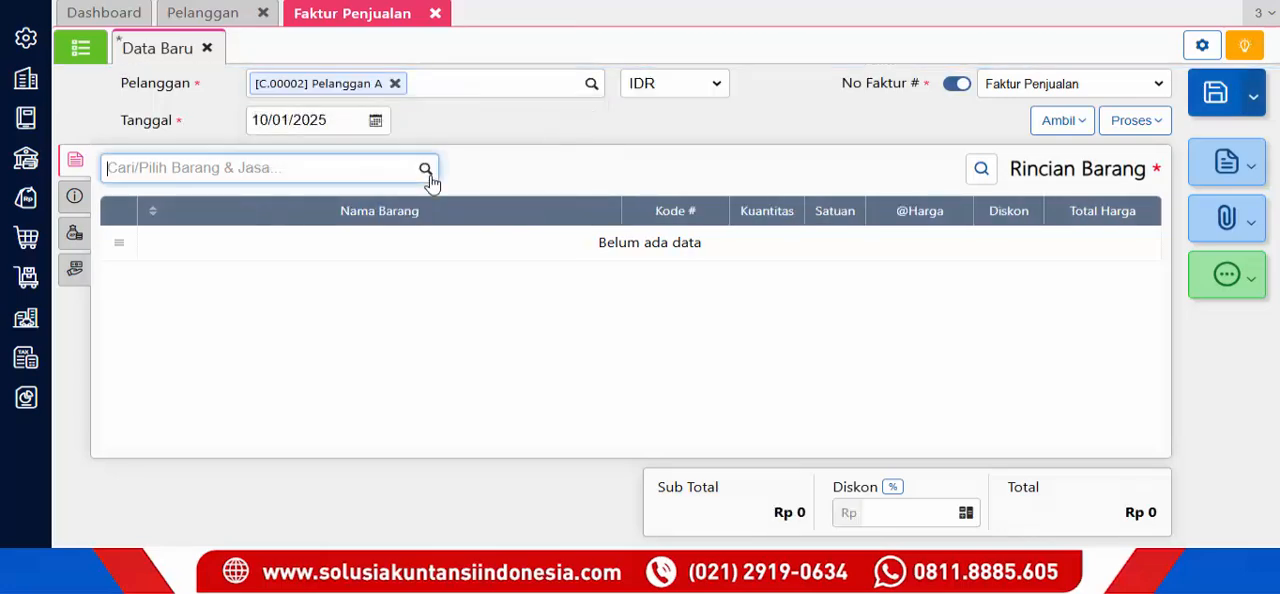
{"action": "left_click", "coordinate": [300, 212]}
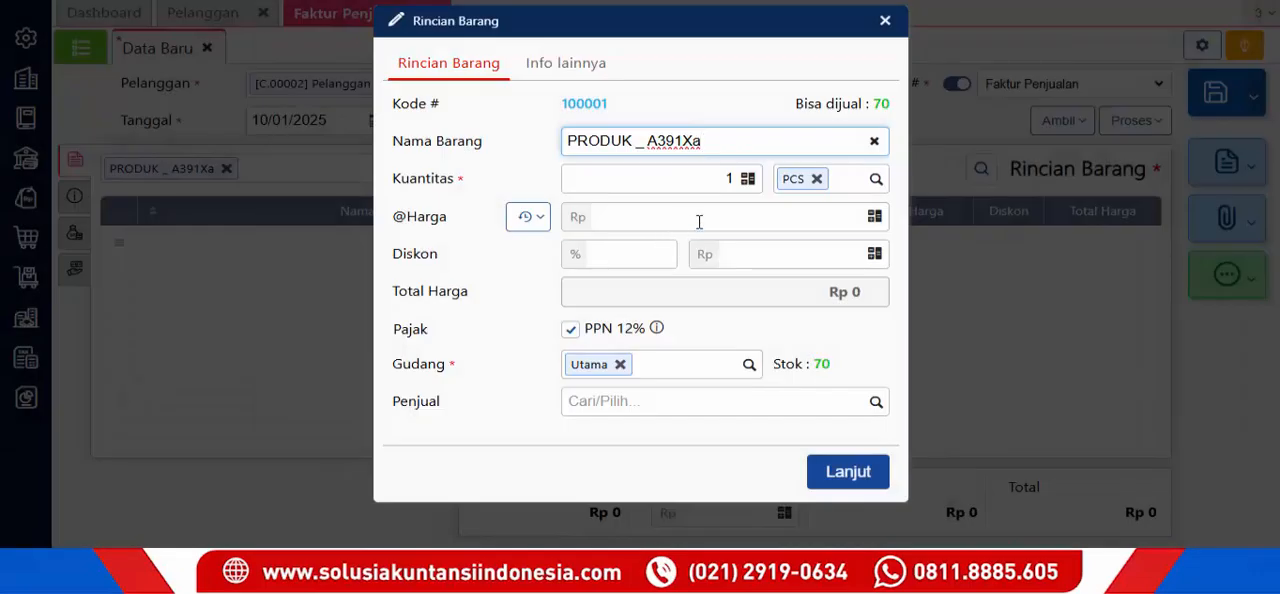
{"action": "left_click", "coordinate": [699, 221]}
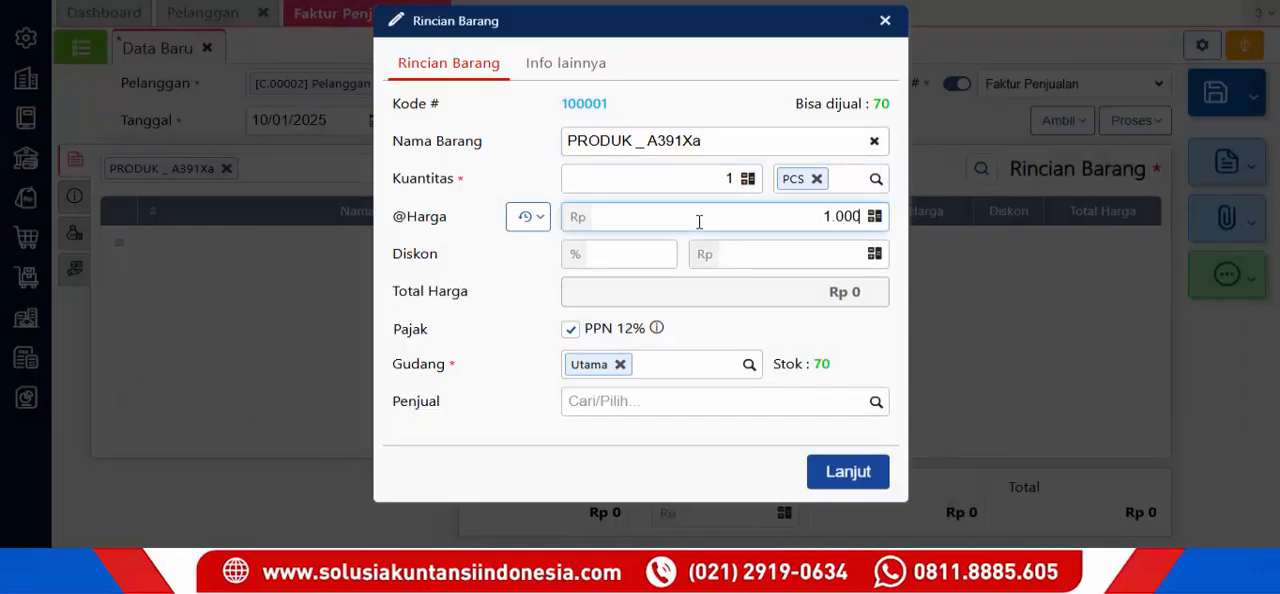
{"action": "left_click", "coordinate": [847, 472]}
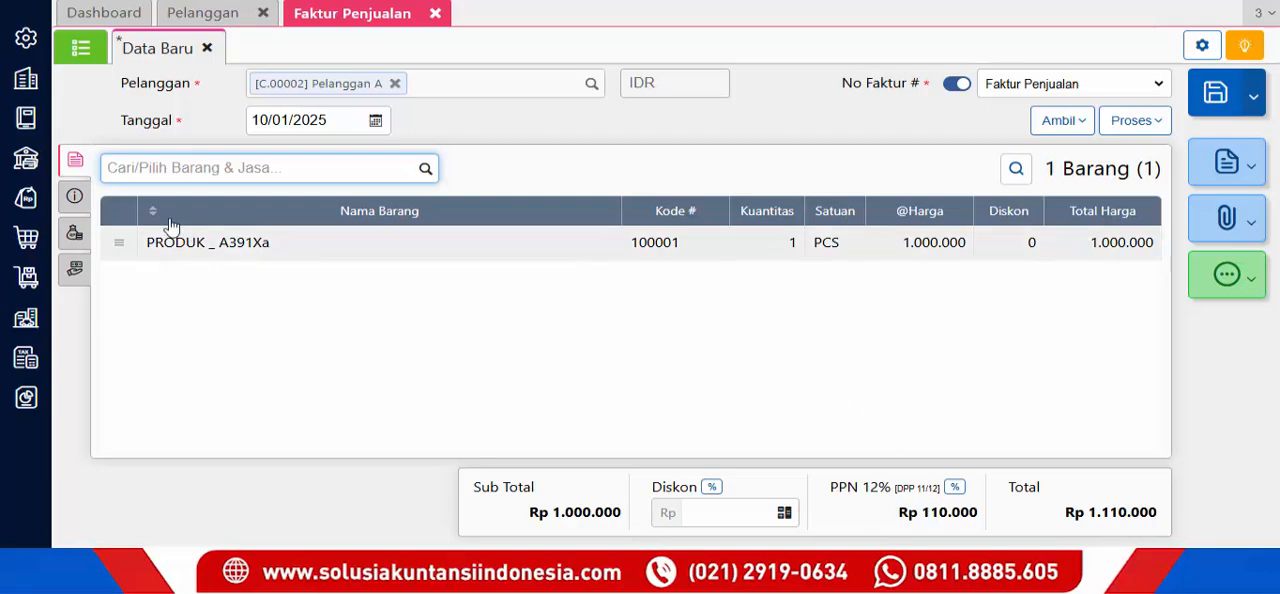
- In the invoice's tax information, set Tipe Transaksi to Faktur Pajak and Detail Transaksi to 01 - kepada selain Pemungut PPN
{"action": "left_click", "coordinate": [80, 196]}
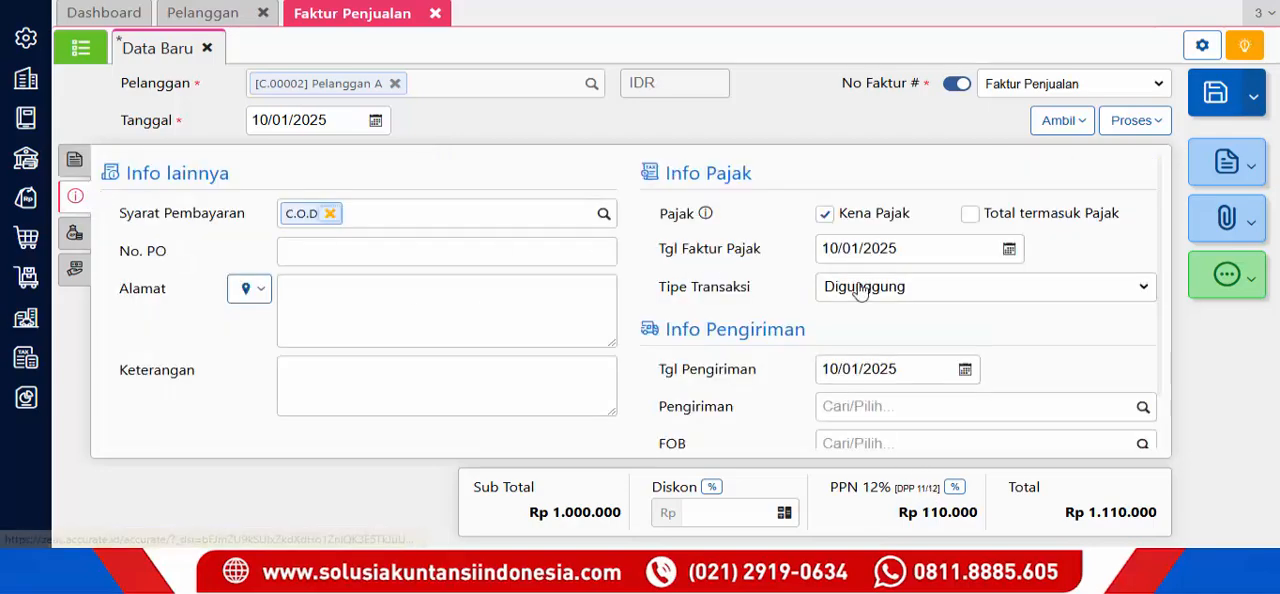
{"action": "left_click", "coordinate": [905, 289]}
{"action": "left_click", "coordinate": [893, 311]}
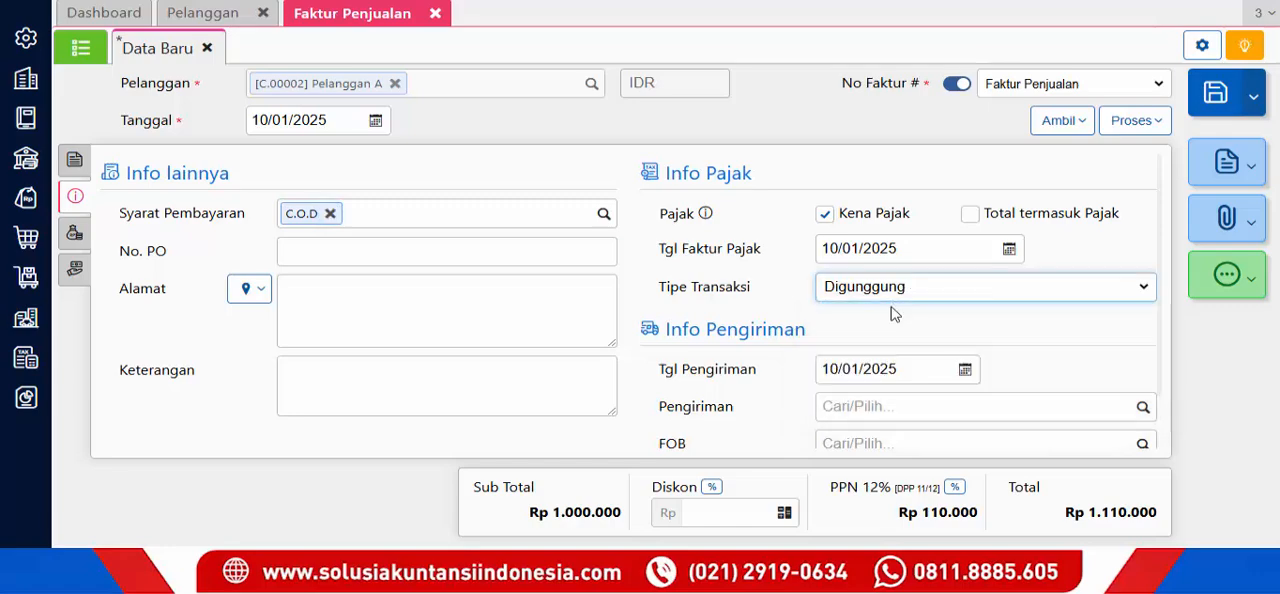
{"action": "left_click", "coordinate": [866, 336]}
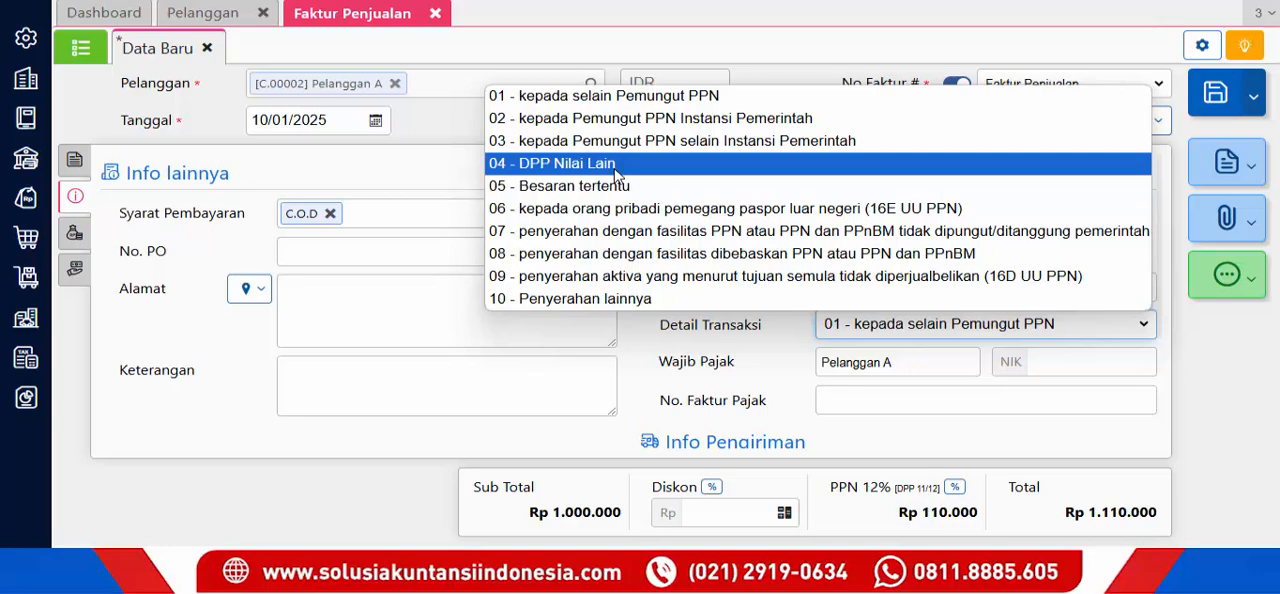
{"action": "left_click", "coordinate": [614, 164]}
{"action": "left_click", "coordinate": [830, 324]}
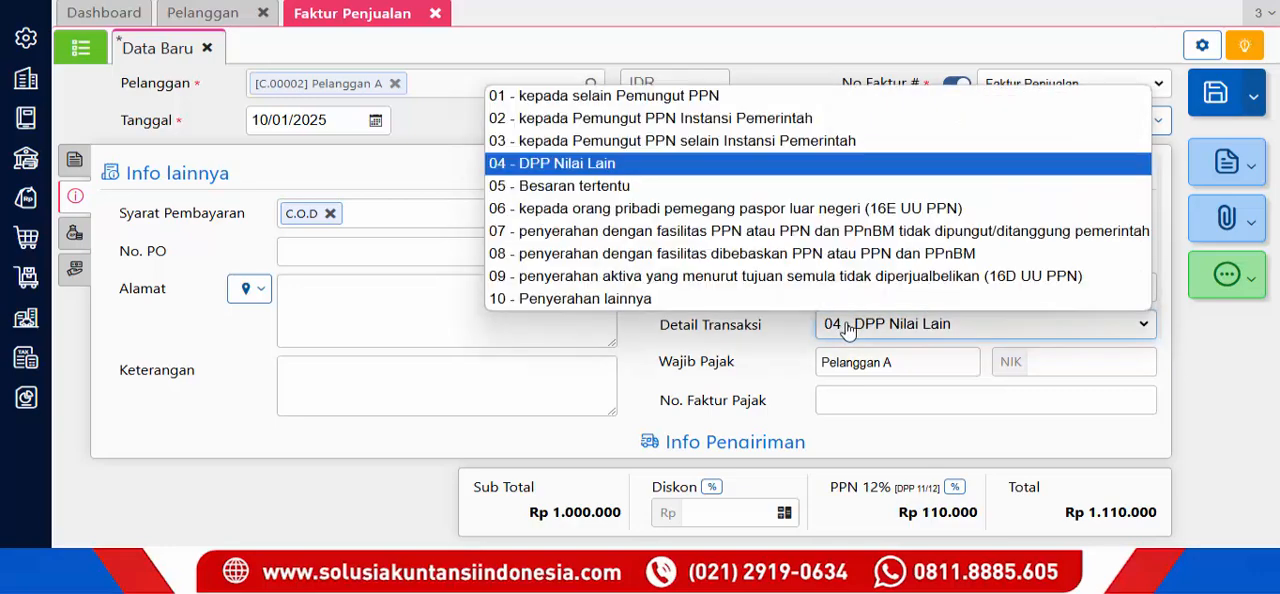
{"action": "left_click", "coordinate": [614, 96]}
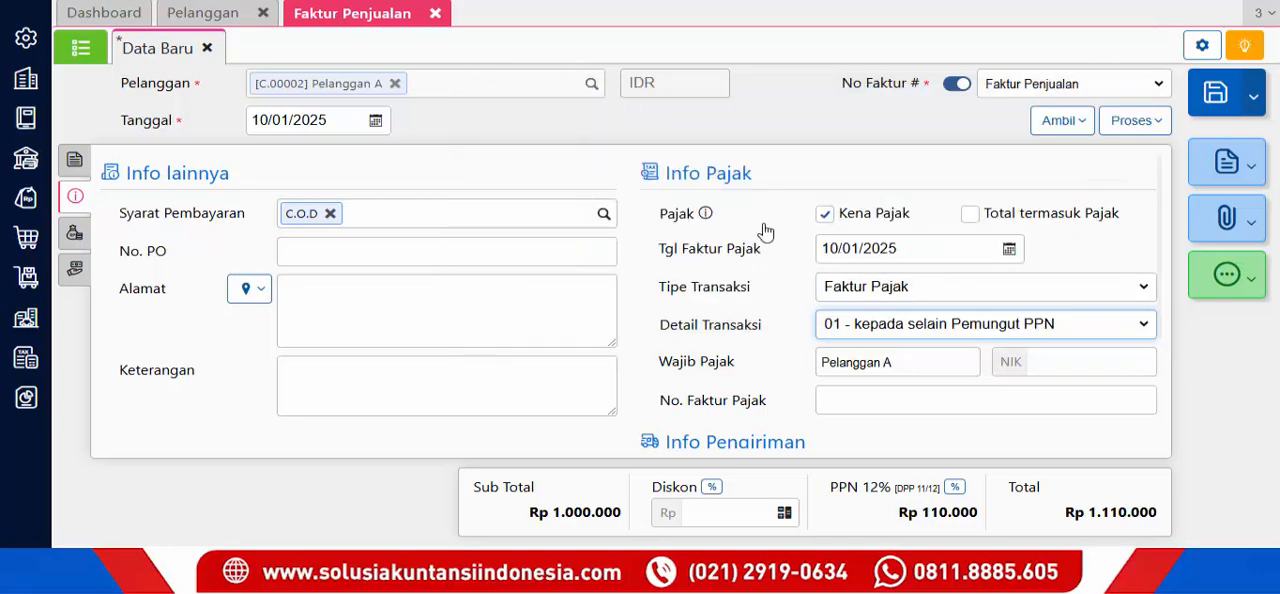
- Enter the taxpayer's NIK in the invoice's tax information and try to save the invoice
{"action": "left_click", "coordinate": [1036, 362]}
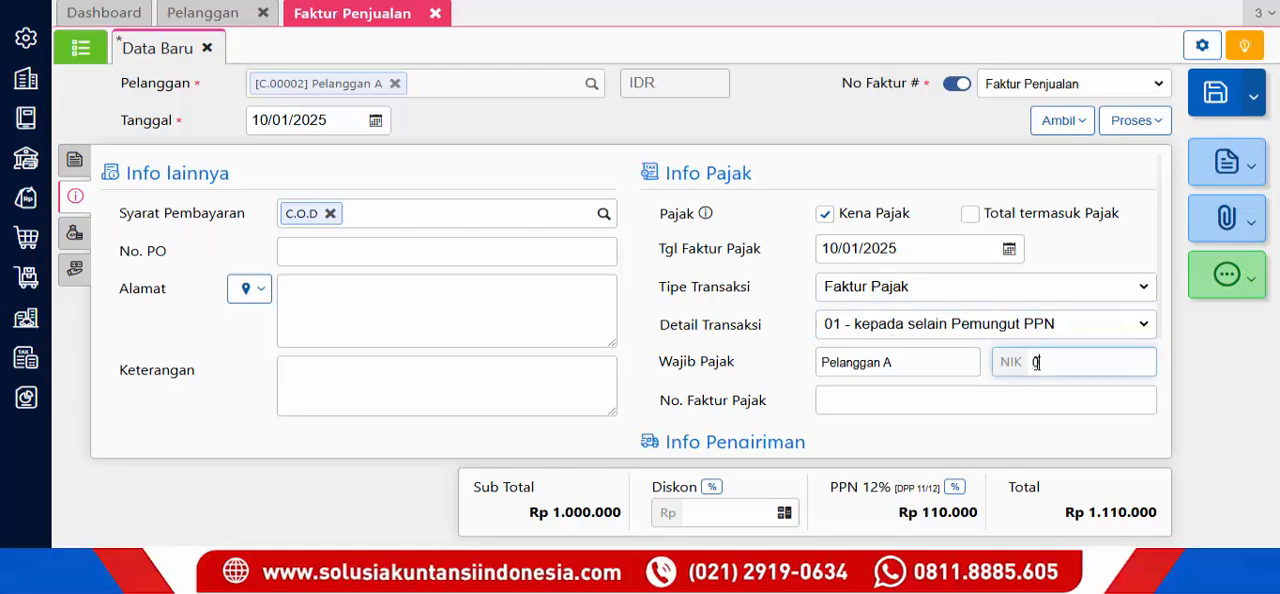
{"action": "type", "text": "0000000000000000"}
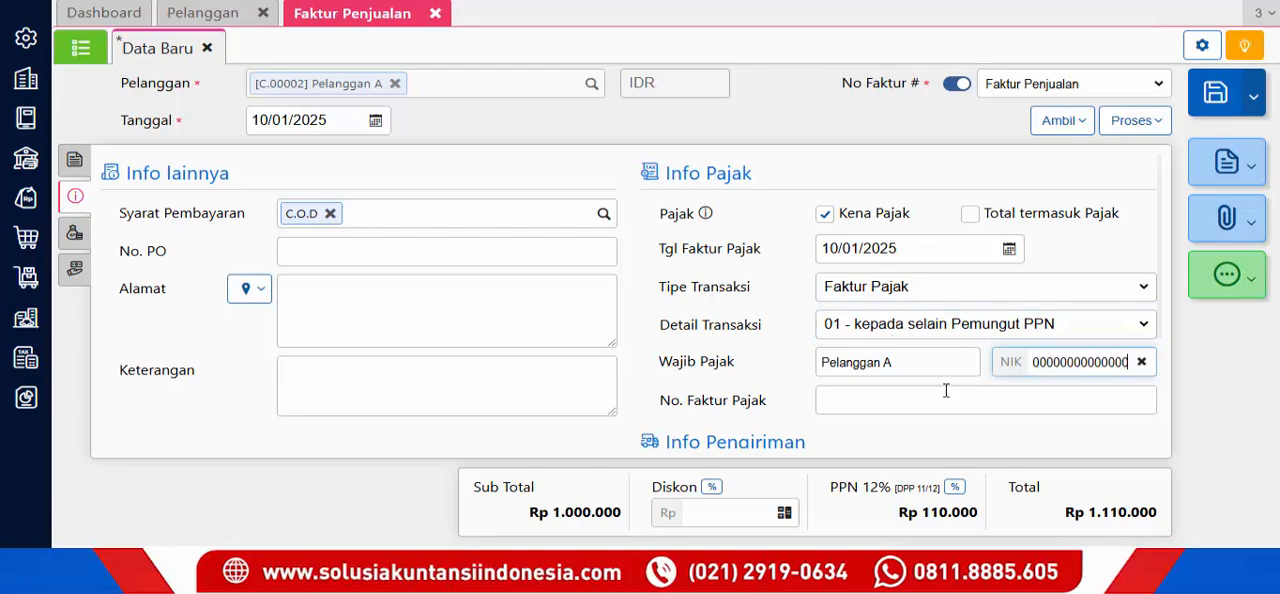
{"action": "left_click", "coordinate": [1215, 92]}
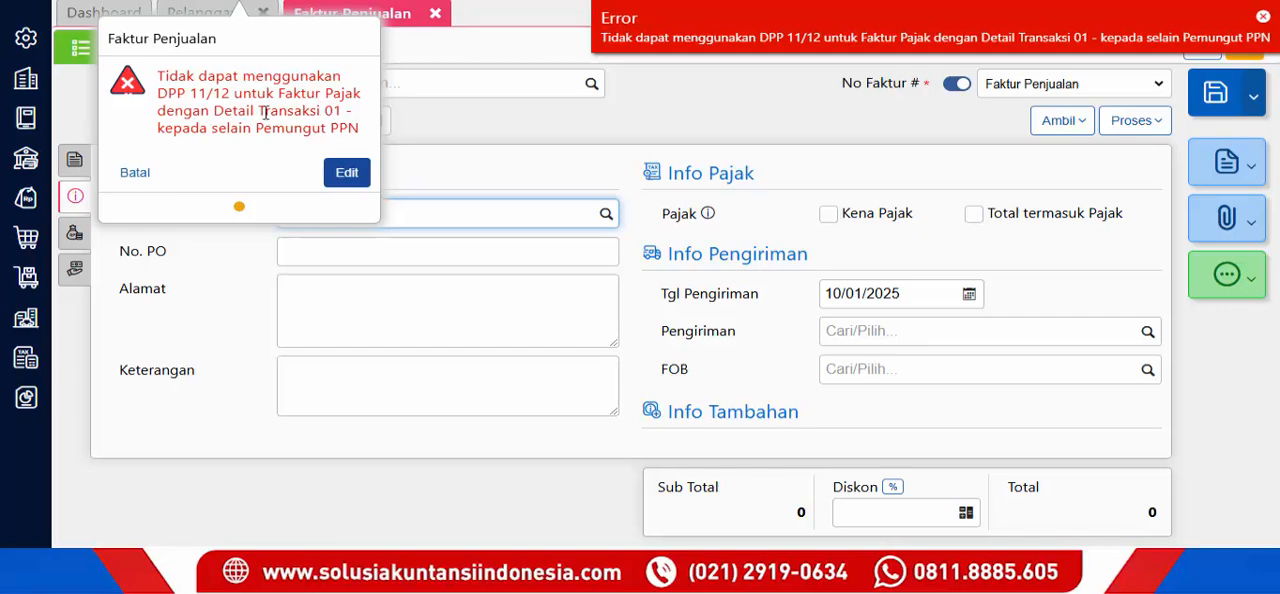
- Reopen the unsaved invoice for editing and change its Detail Transaksi to 04 - DPP Nilai Lain
{"action": "left_click", "coordinate": [347, 174]}
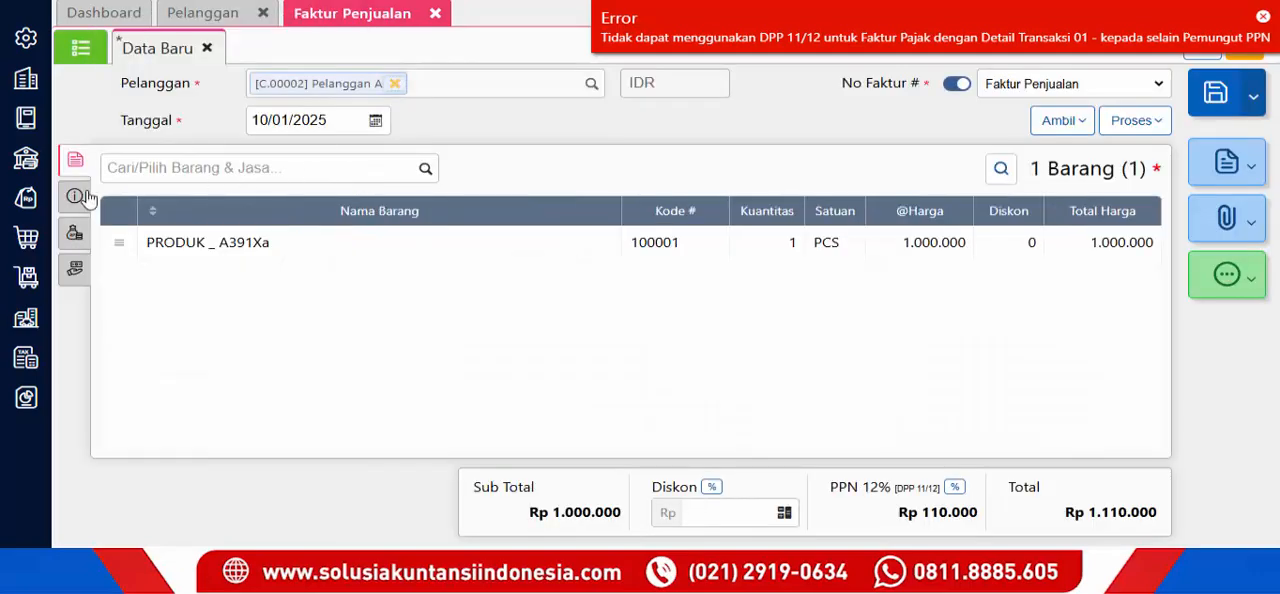
{"action": "left_click", "coordinate": [84, 197]}
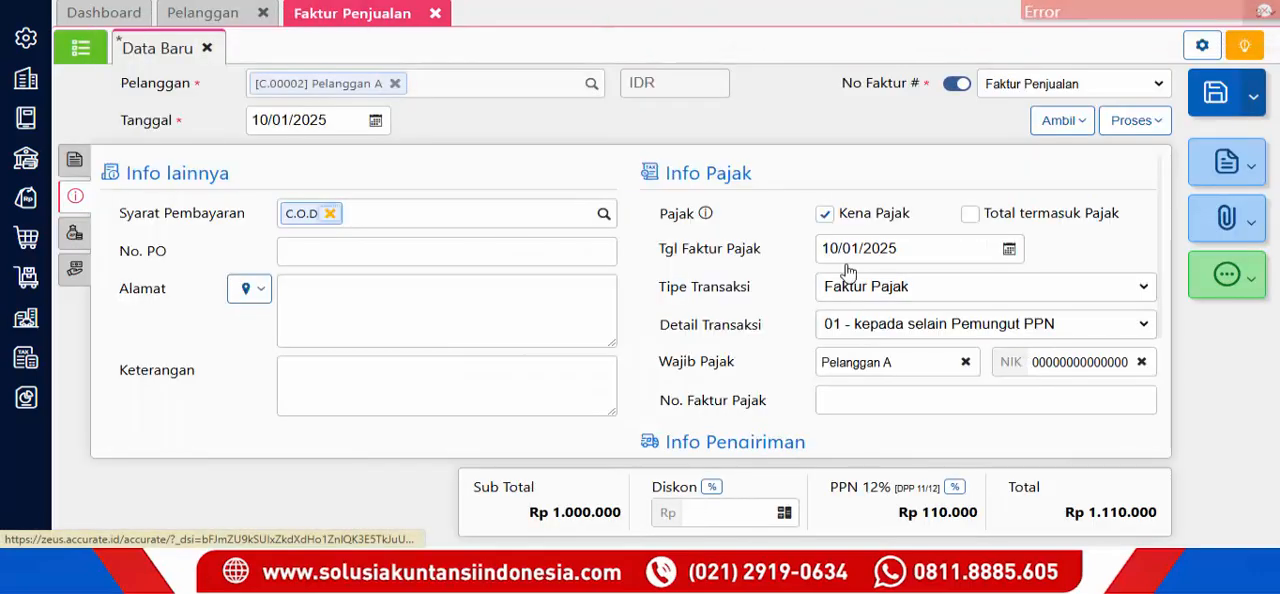
{"action": "left_click", "coordinate": [913, 290]}
{"action": "left_click", "coordinate": [910, 289]}
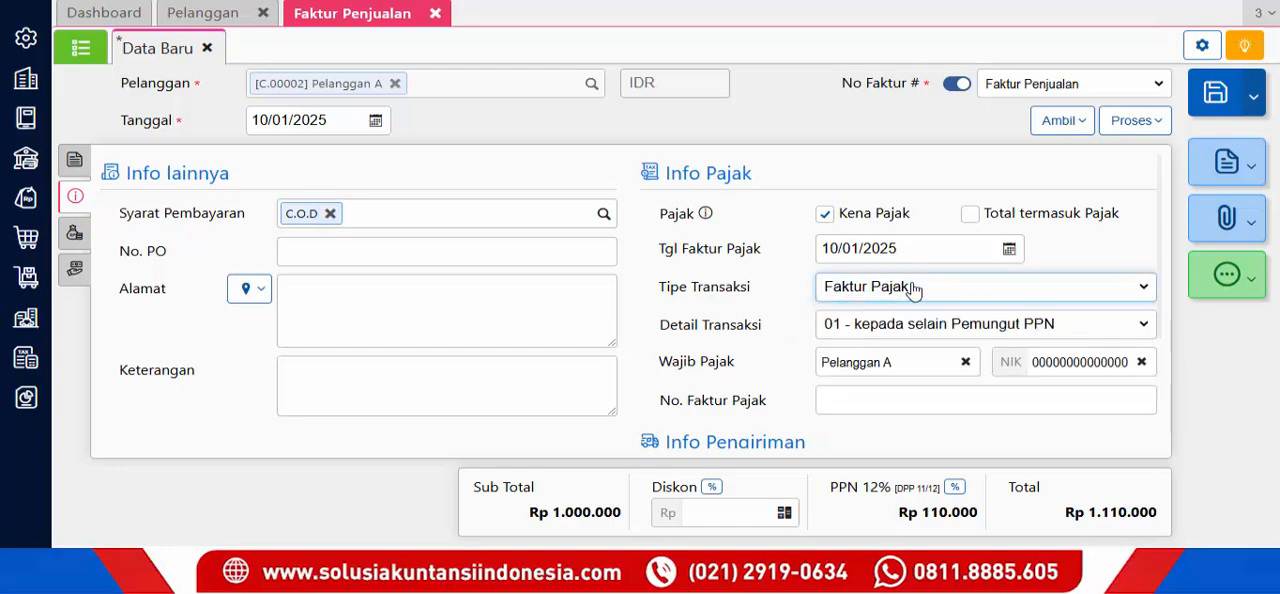
{"action": "left_click", "coordinate": [911, 333]}
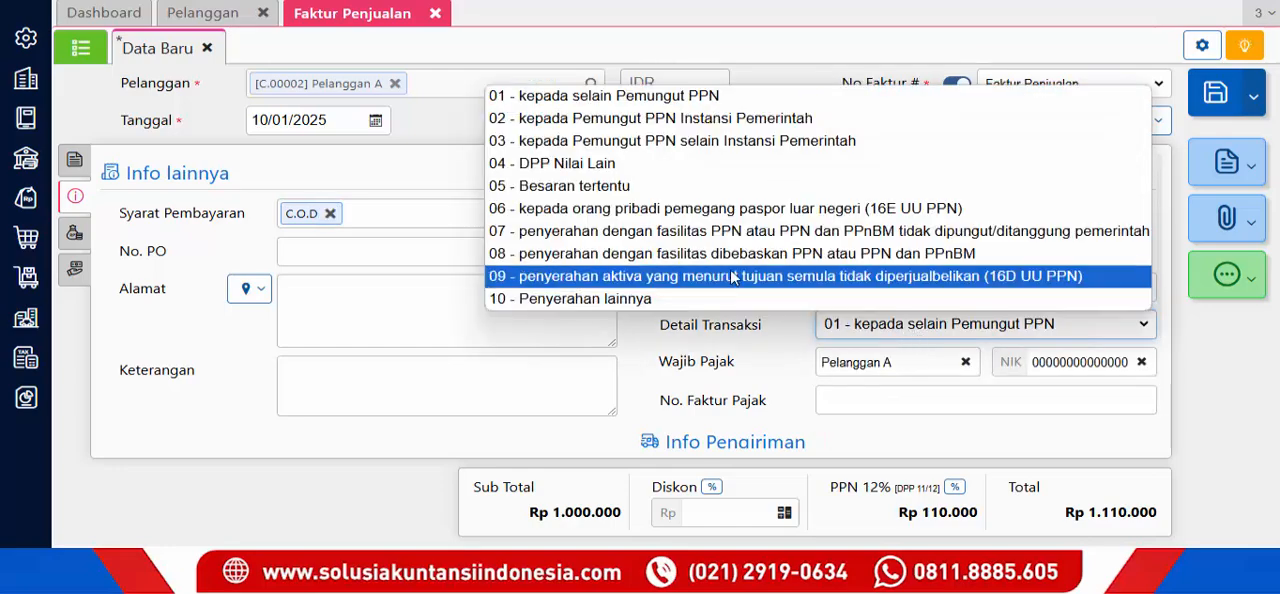
{"action": "left_click", "coordinate": [643, 170]}
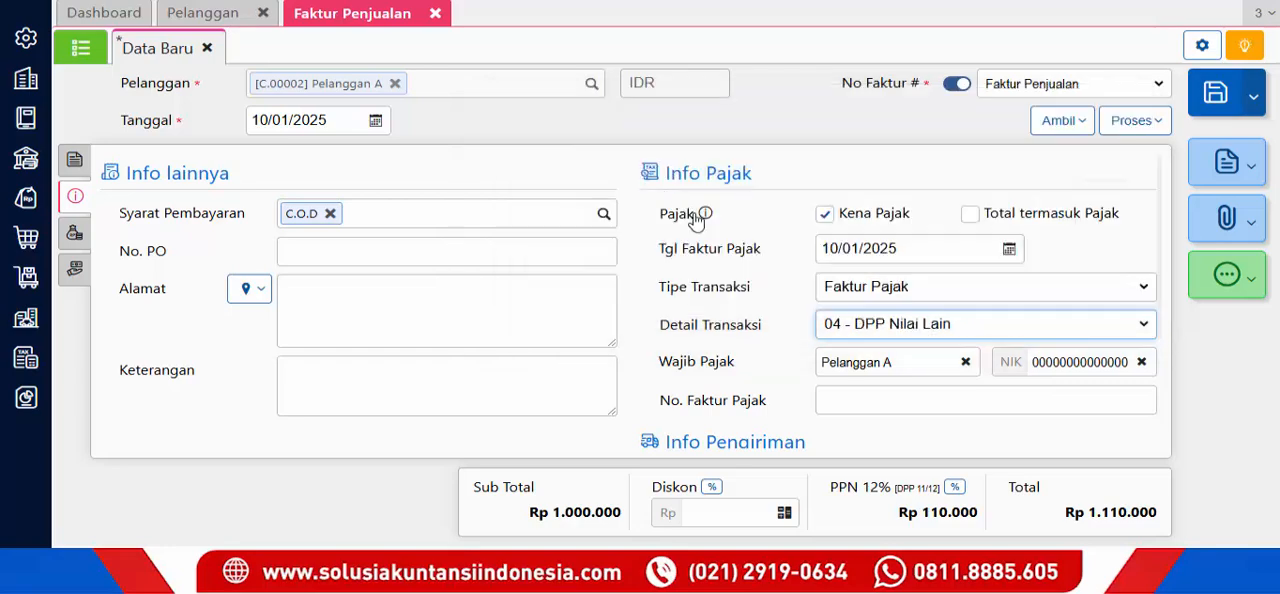
- Enter the tax invoice number in No. Faktur Pajak and save the sales invoice
{"action": "left_click", "coordinate": [845, 403]}
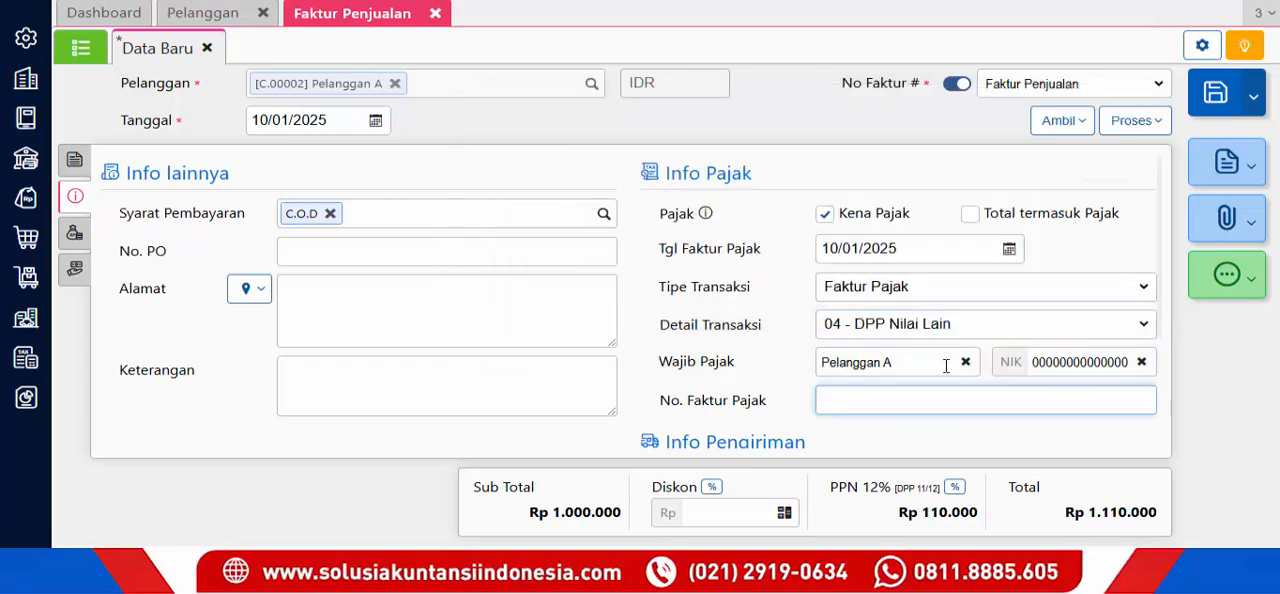
{"action": "type", "text": "00000000000000000"}
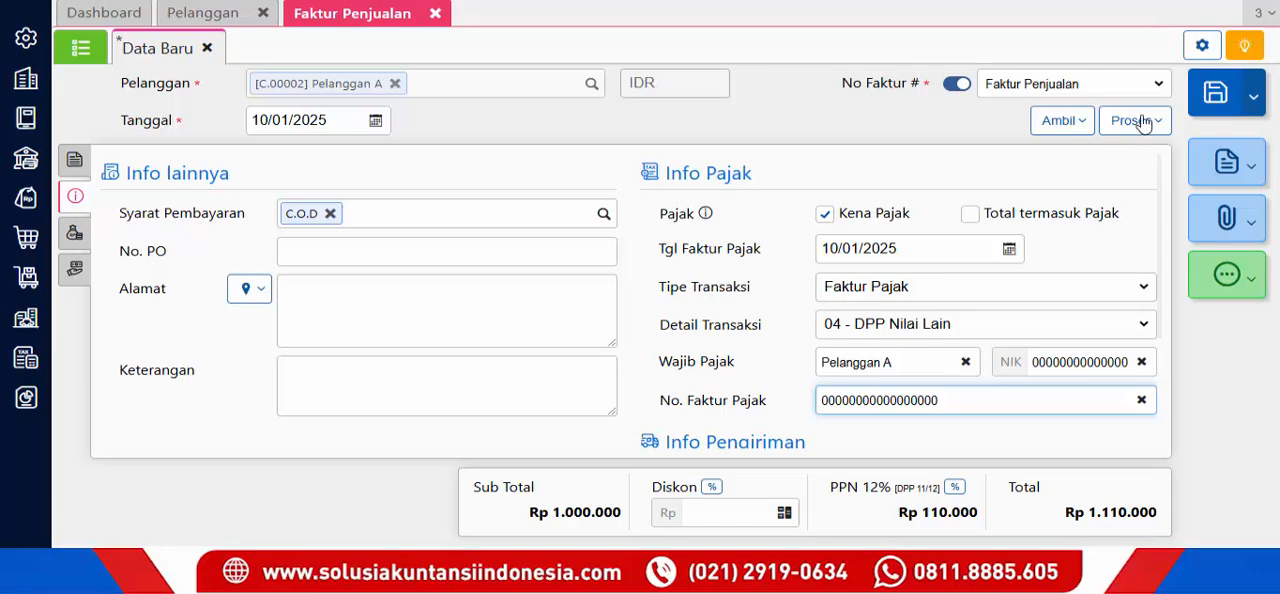
{"action": "left_click", "coordinate": [1213, 93]}
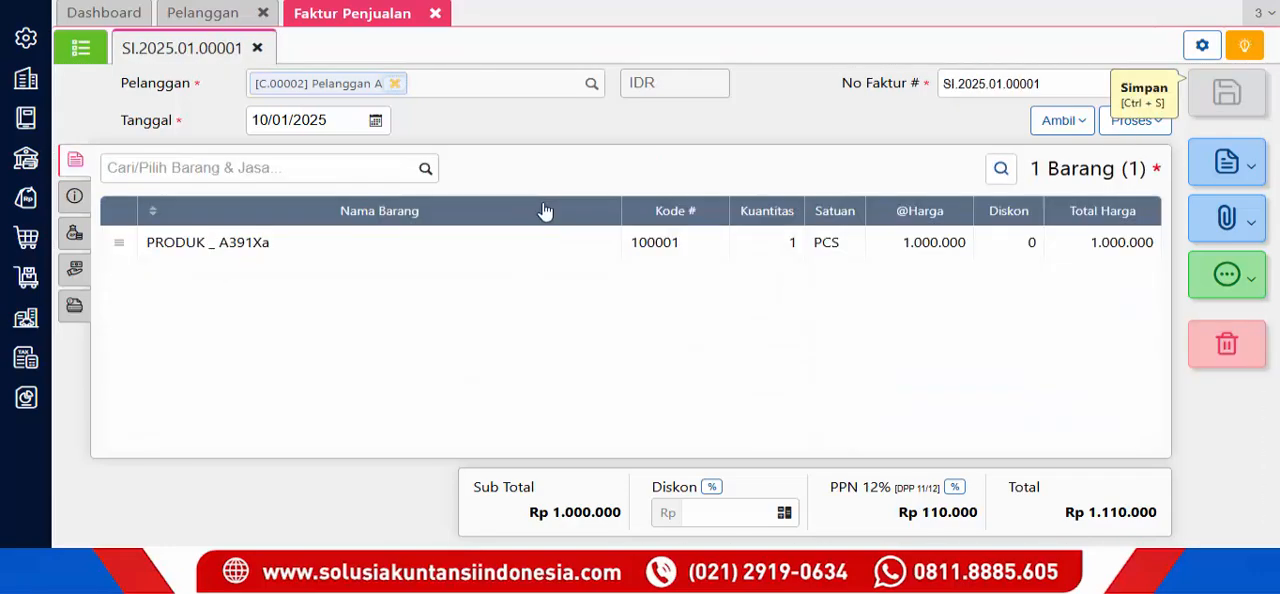